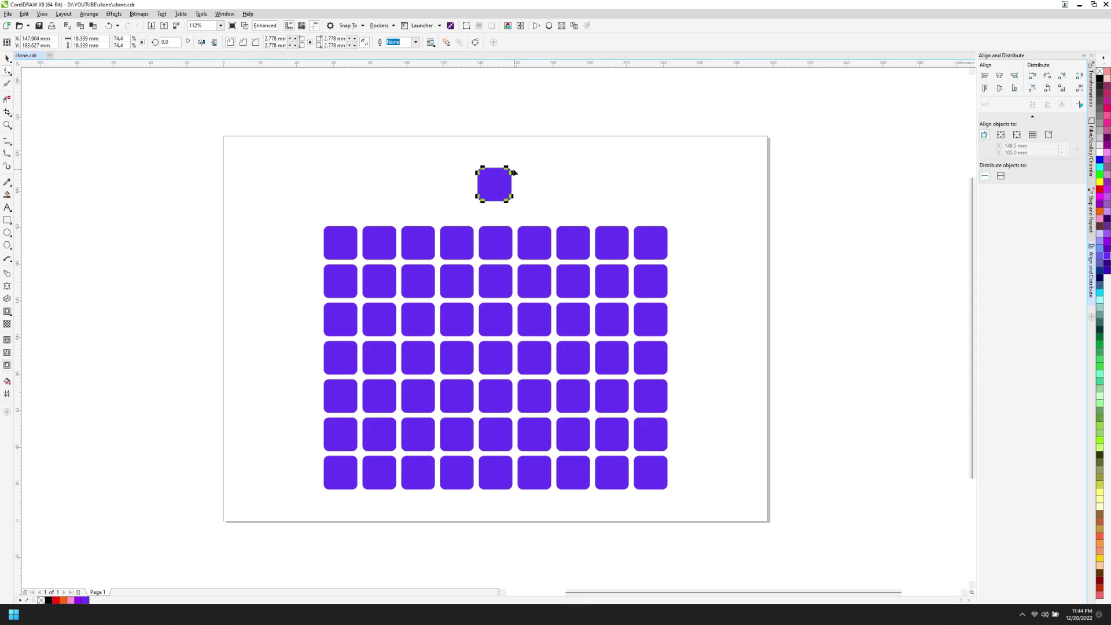
Rotate the single rounded square above the grid slightly
left_click(7, 57)
left_click(501, 186)
left_click_drag(514, 165, 516, 157)
left_click(515, 162)
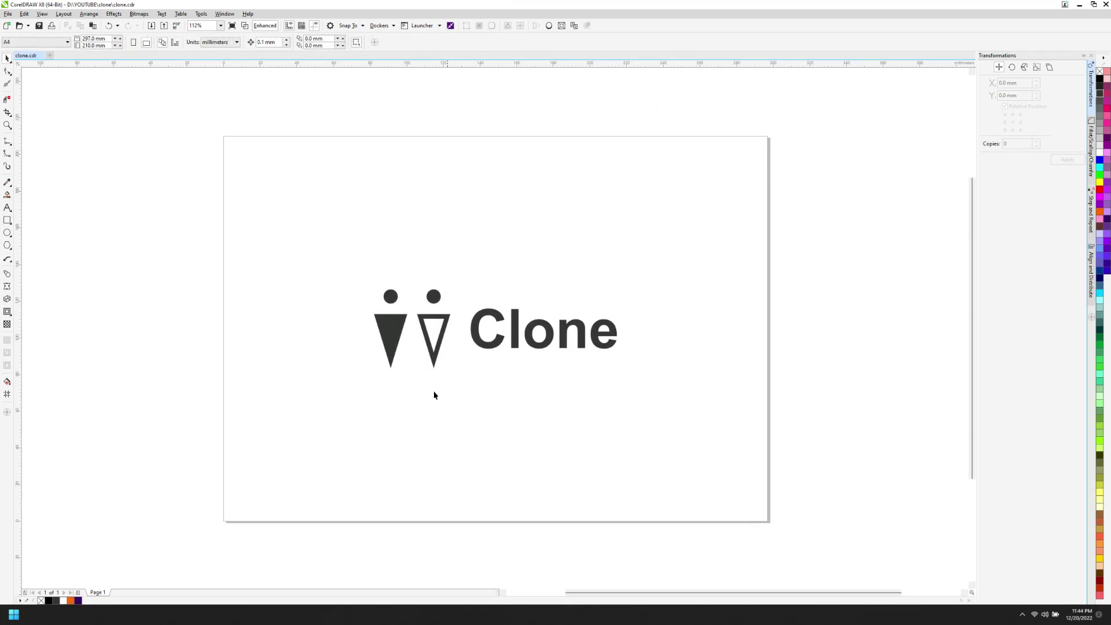
Clone the two figures together with the Clone text, and place the clones directly above the originals
left_click_drag(323, 237, 638, 414)
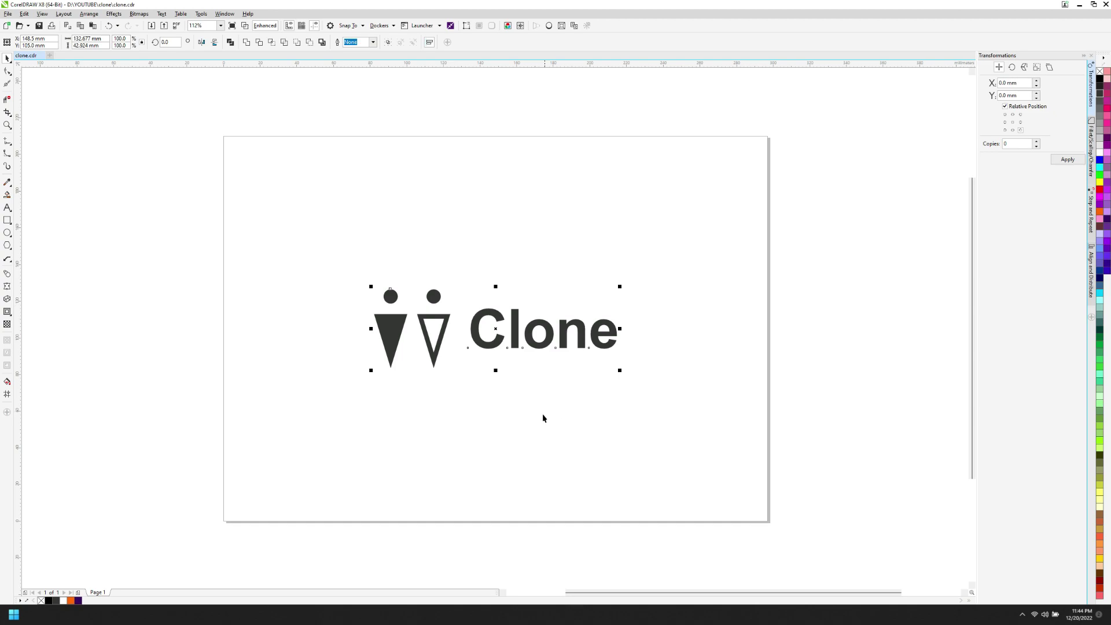
left_click(25, 14)
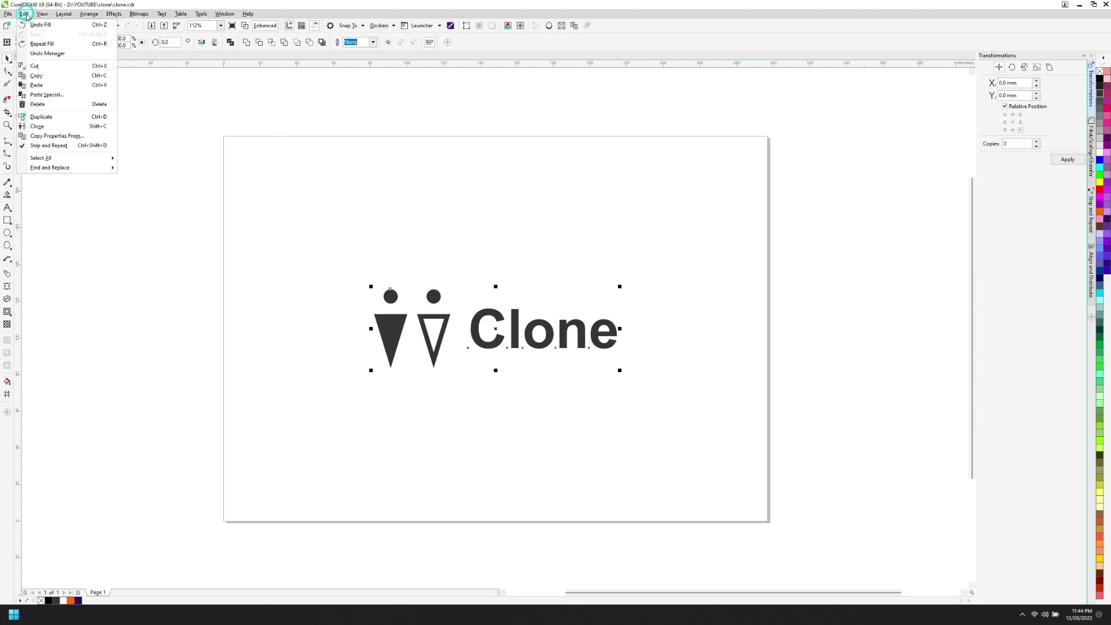
left_click(48, 127)
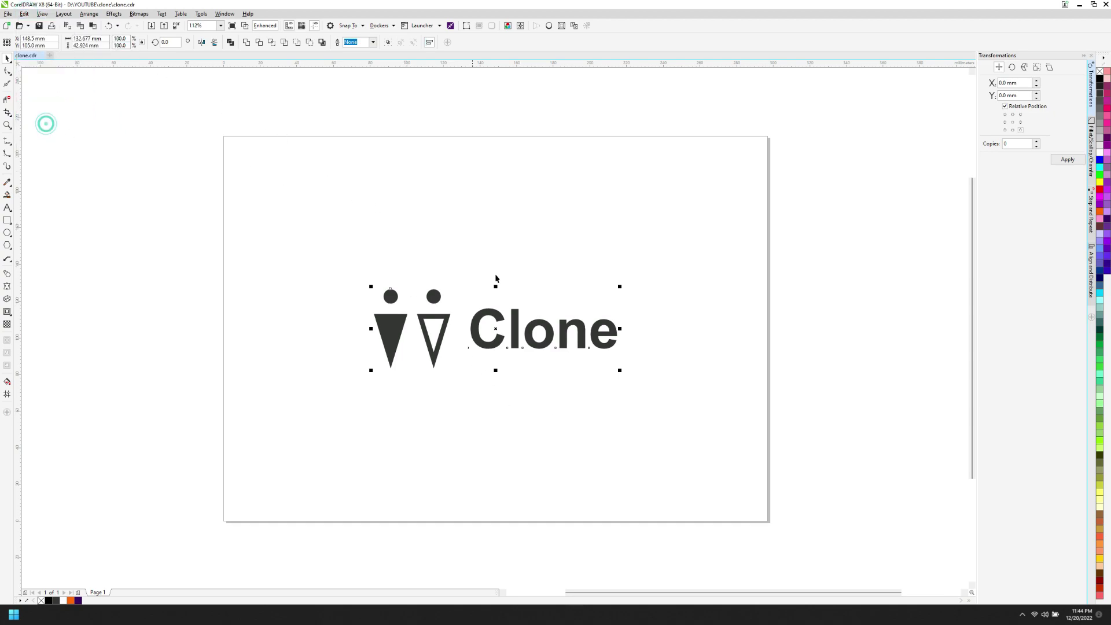
left_click_drag(495, 330, 495, 225)
left_click(490, 265)
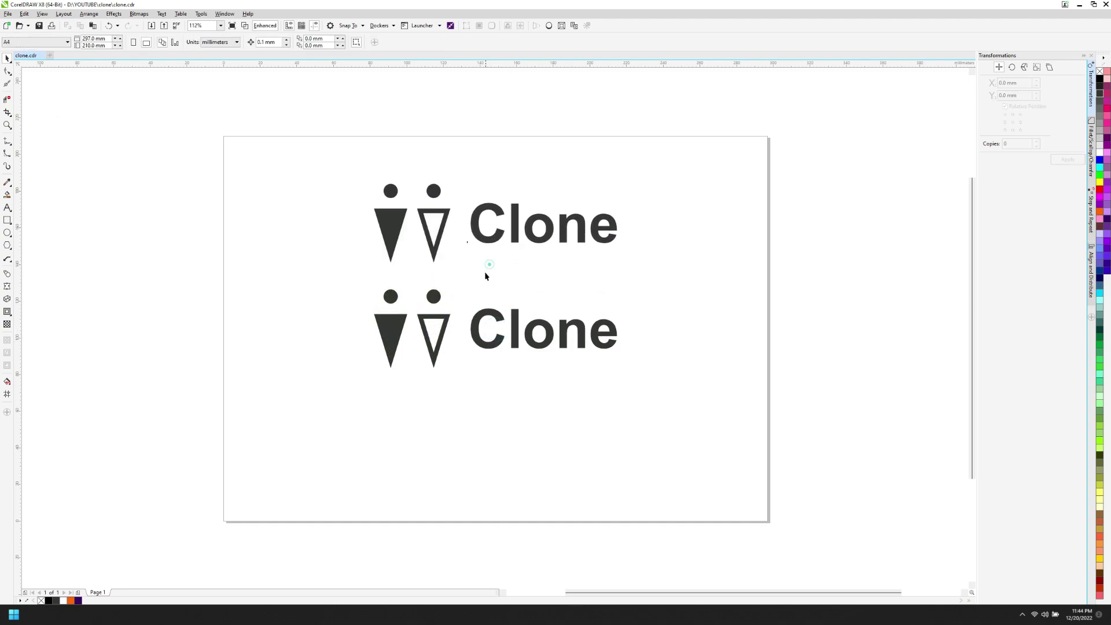
Fill the lower pair of figures with orange
left_click(444, 332)
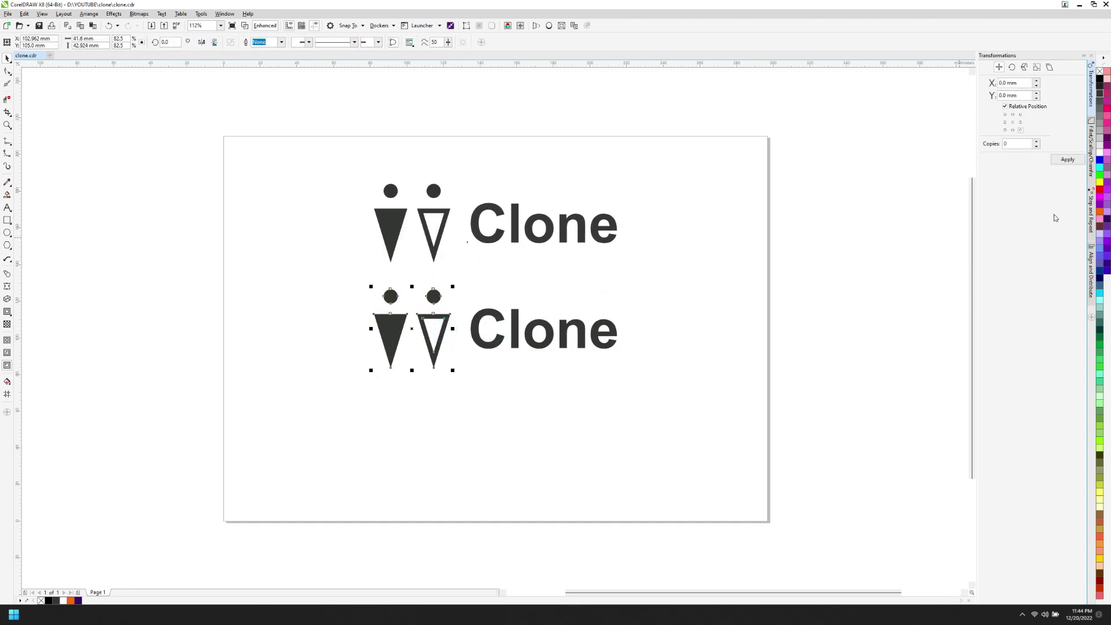
left_click(1100, 212)
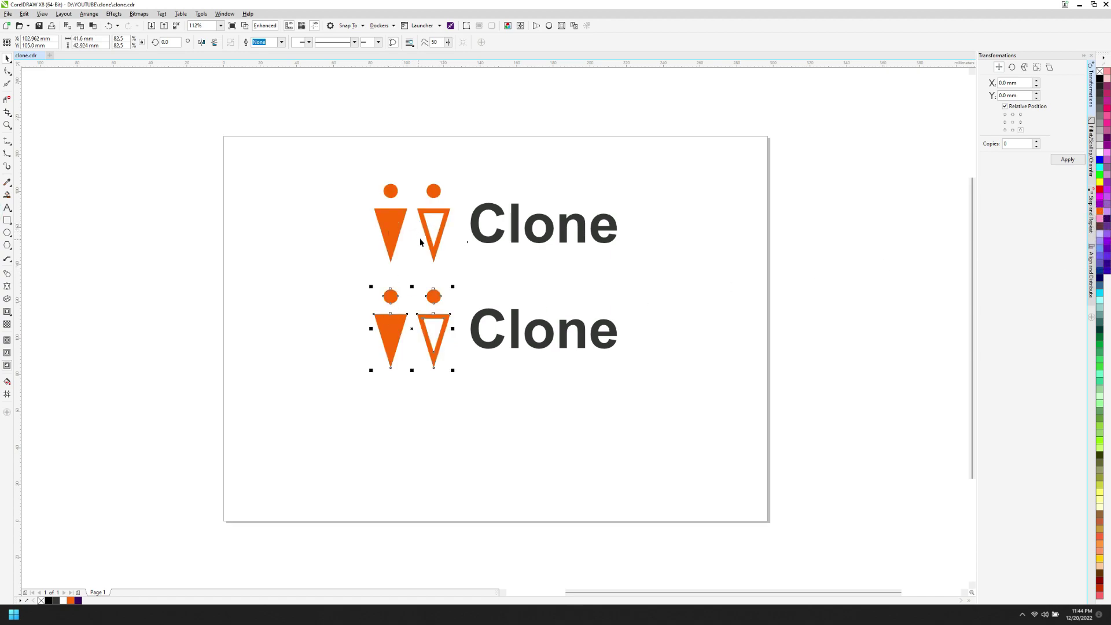
Try rotating the lower figures counterclockwise by about 18.6 degrees, and undo the rotation
left_click(412, 328)
left_click_drag(450, 281, 442, 270)
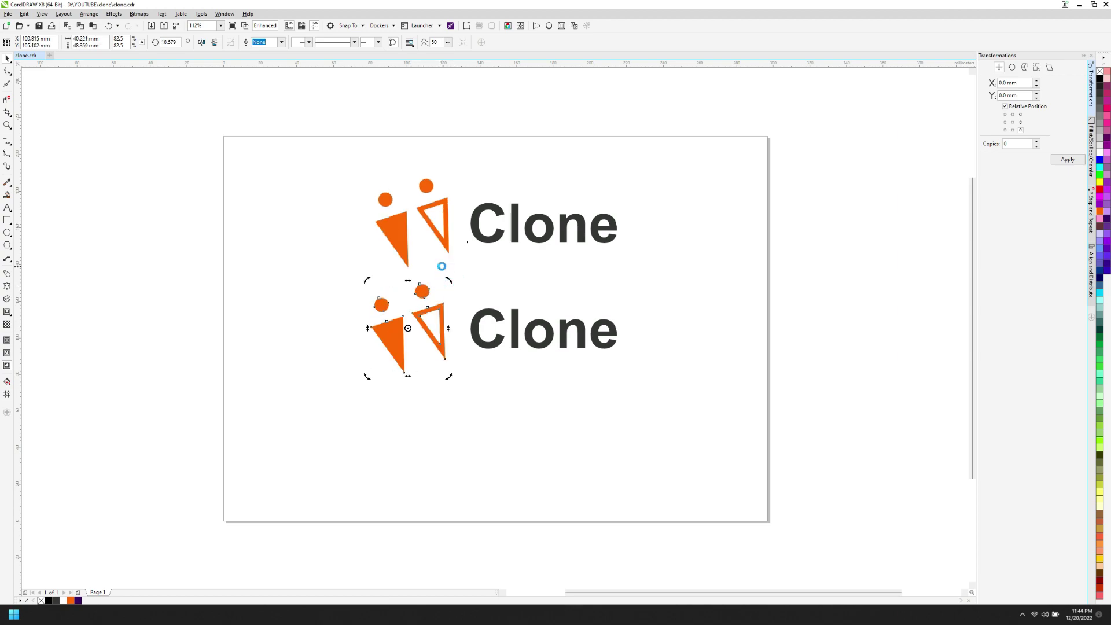
key("ctrl+z")
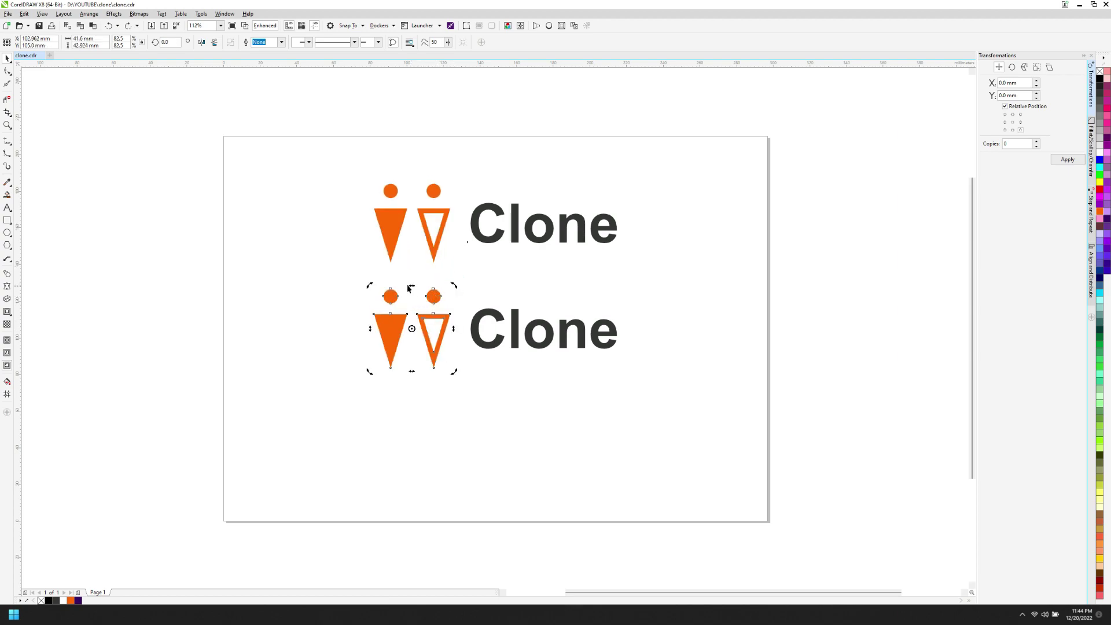
Try stretching the solid triangle of the lower figures outward by its upper-left node, and undo the reshaping
left_click(7, 70)
left_click_drag(374, 314, 349, 313)
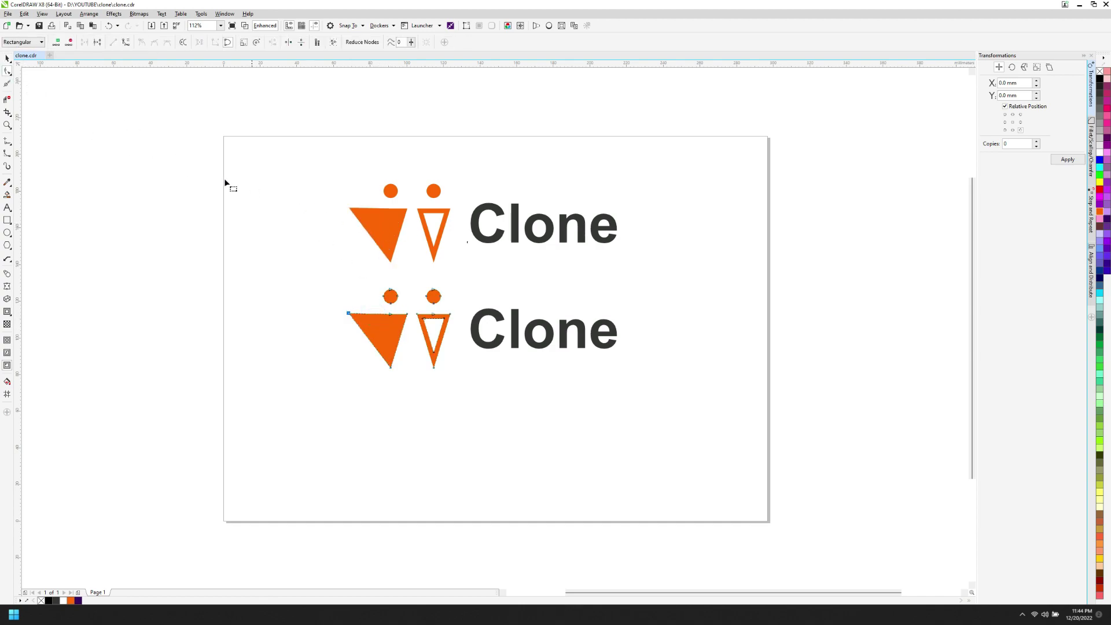
left_click(7, 59)
key("ctrl+z")
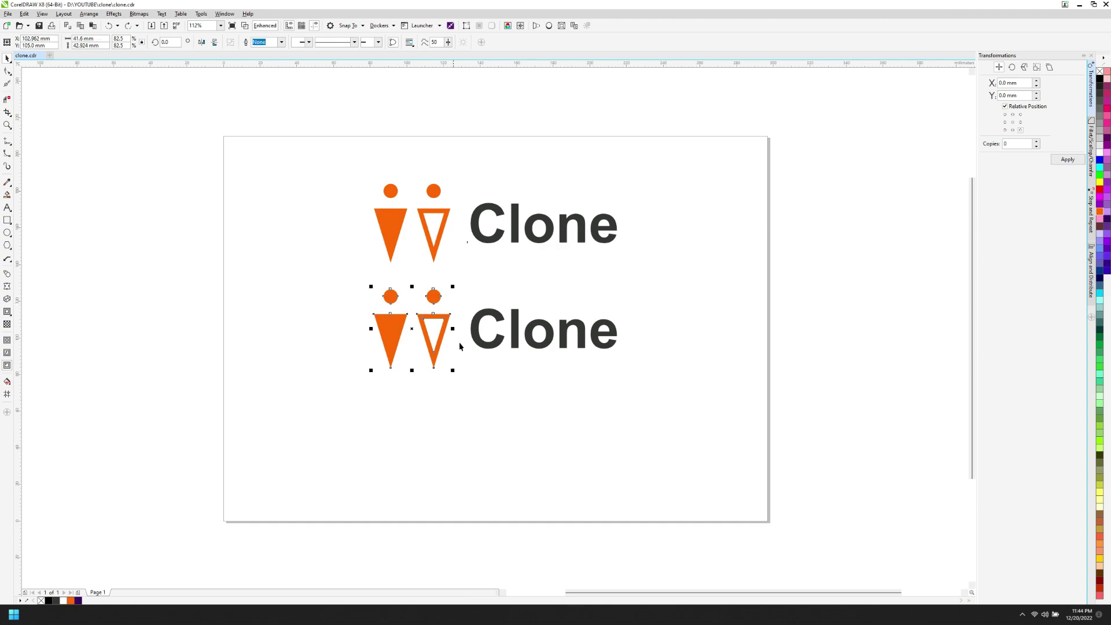
Replace the wording of the lower Clone text with "Klone"
left_click(495, 315)
double_click(493, 315)
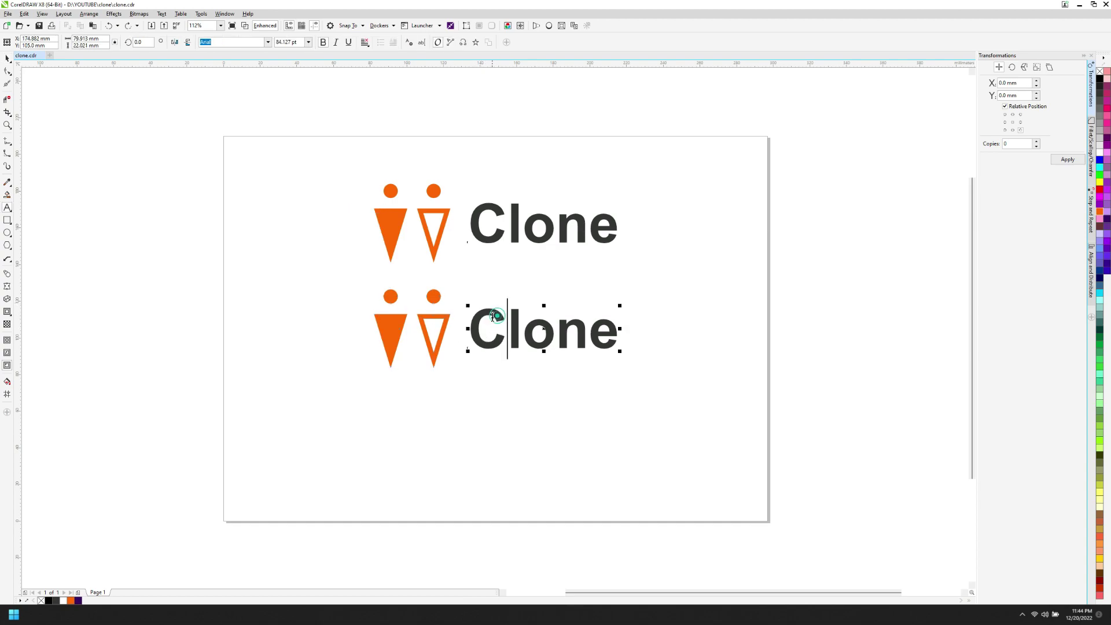
key("ctrl+a")
type("K")
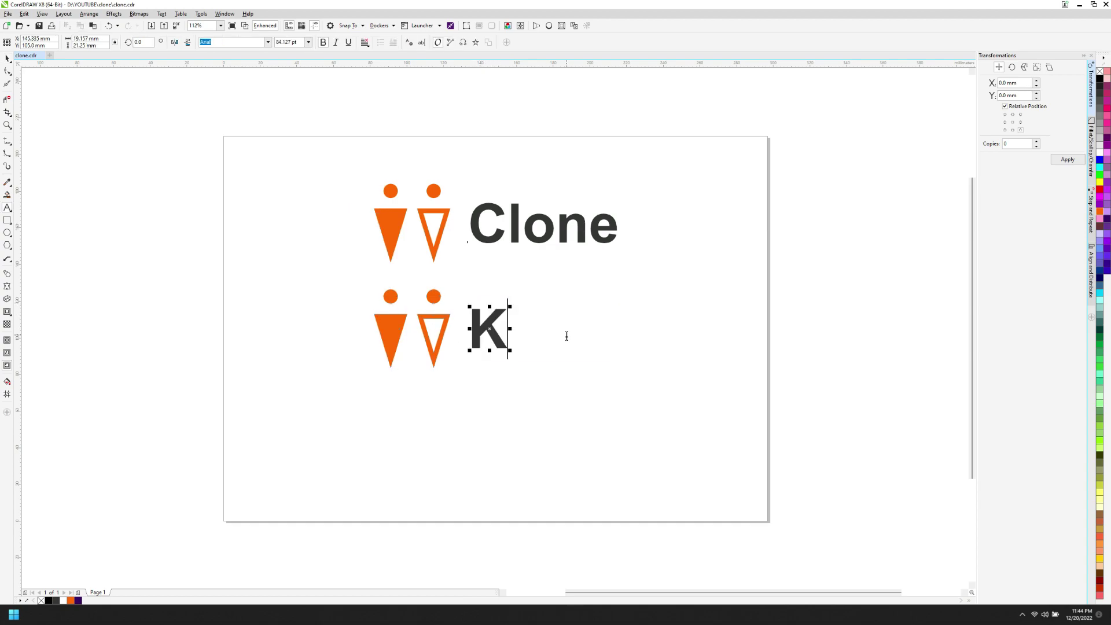
type("lone")
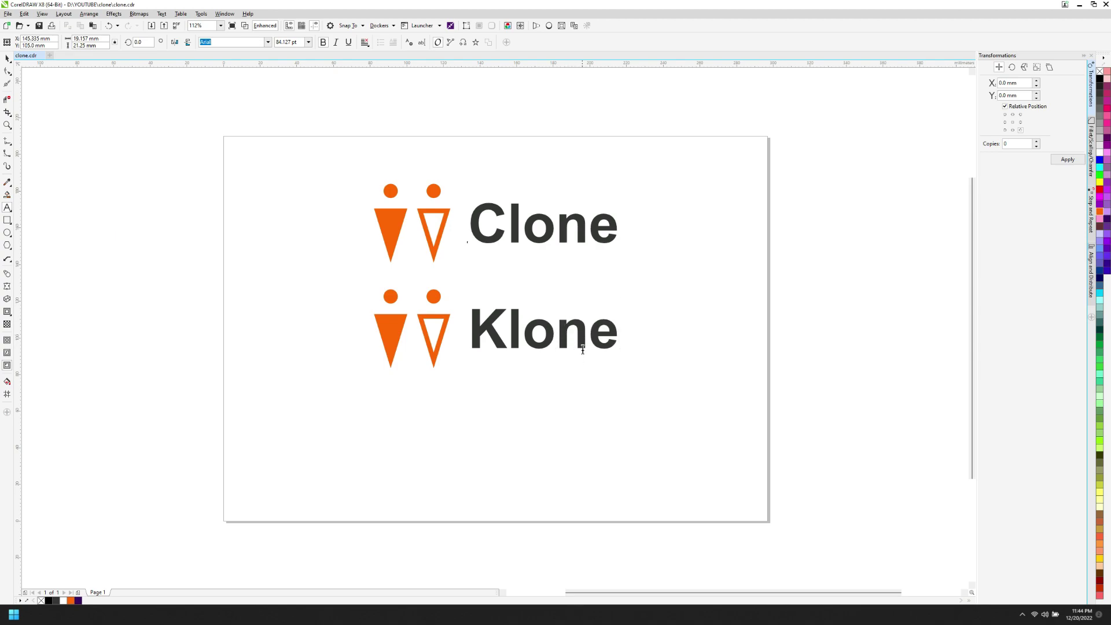
left_click(8, 58)
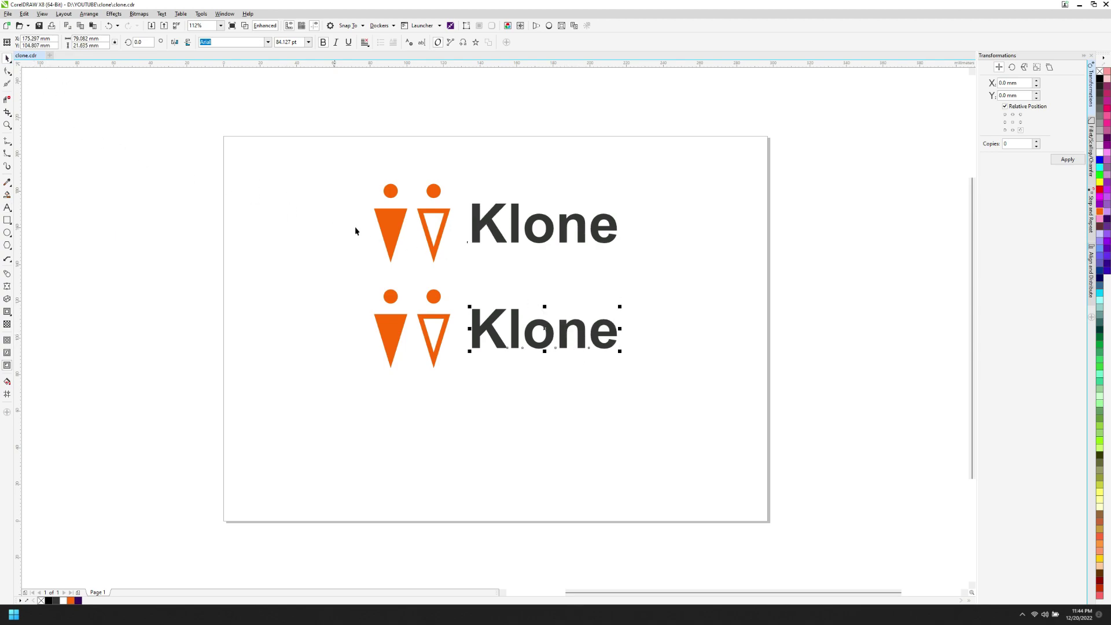
Delete the final letter of the lower text so it reads "Klon"
double_click(585, 338)
left_click_drag(587, 336, 632, 334)
key("BackSpace")
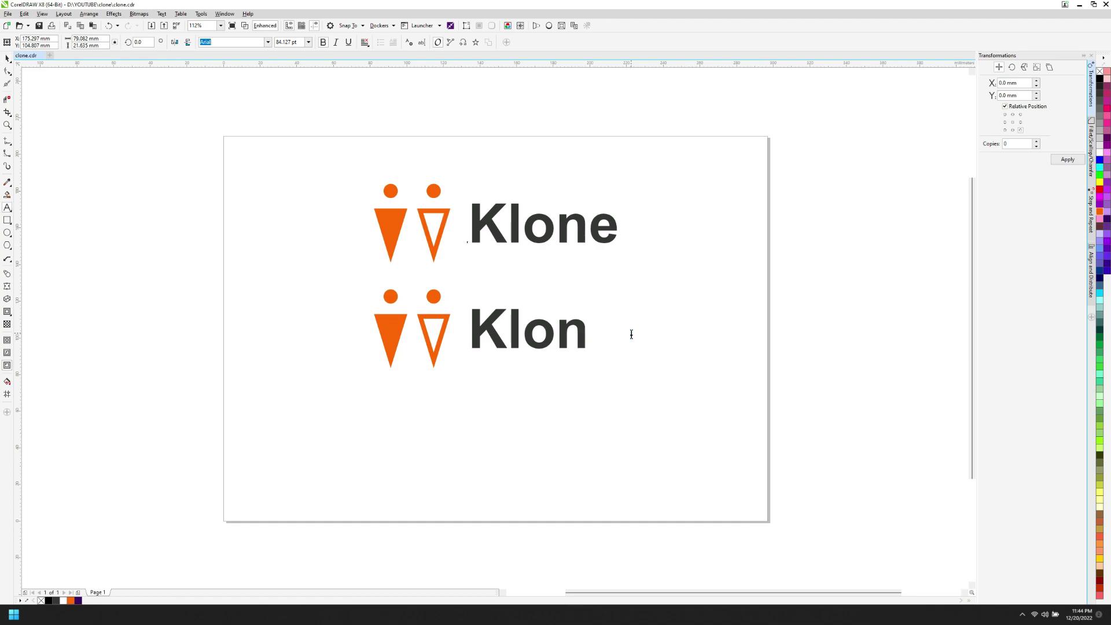
key("ctrl+space")
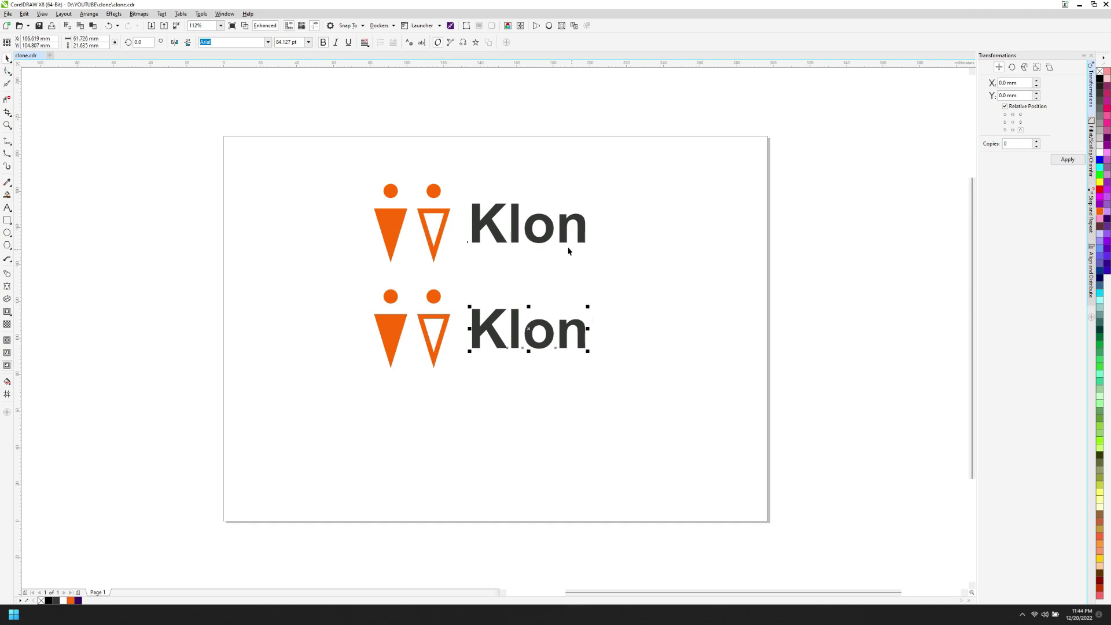
Fill the lower Klon text with dark purple
left_click(519, 370)
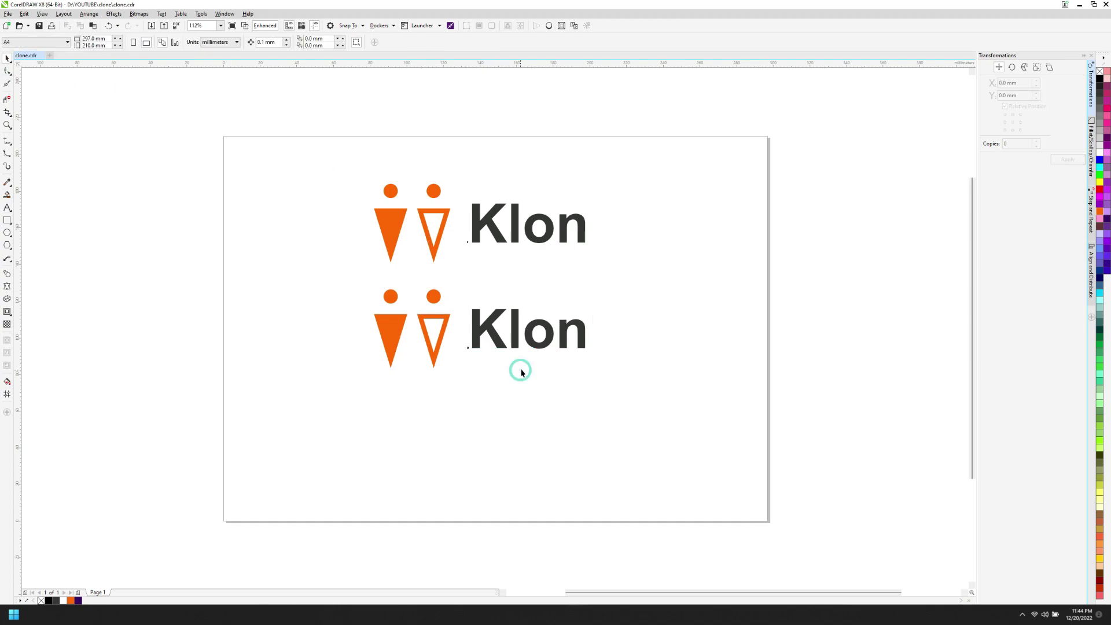
left_click(529, 335)
left_click(1106, 218)
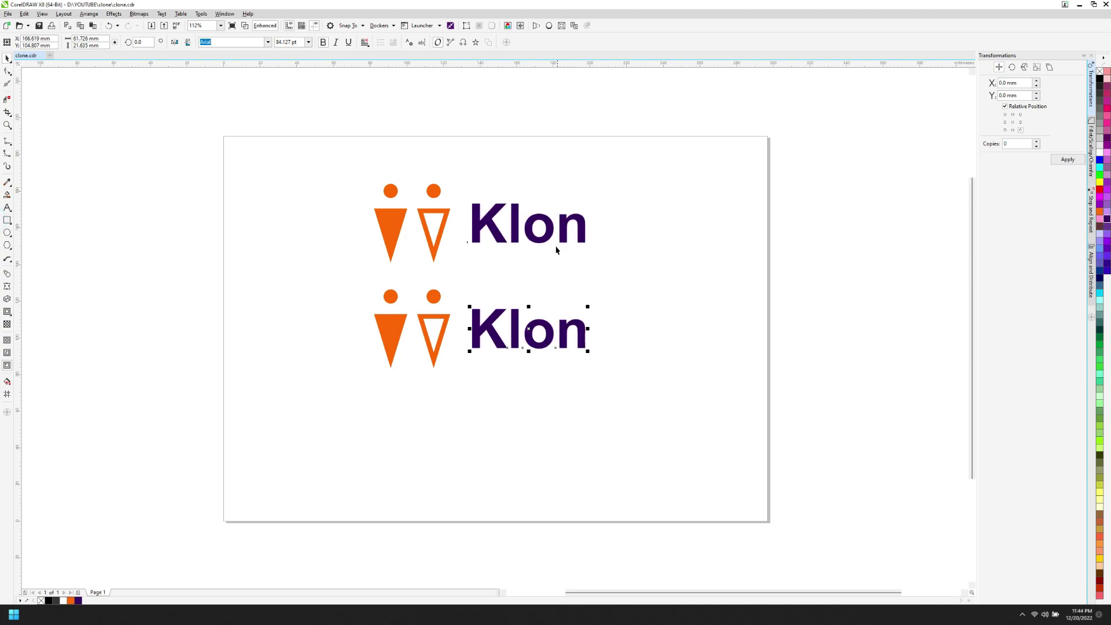
Fill the upper cloned text with bright purple and the upper cloned figures with dark purple
left_click(515, 244)
left_click(1106, 204)
left_click(442, 234)
left_click(1106, 220)
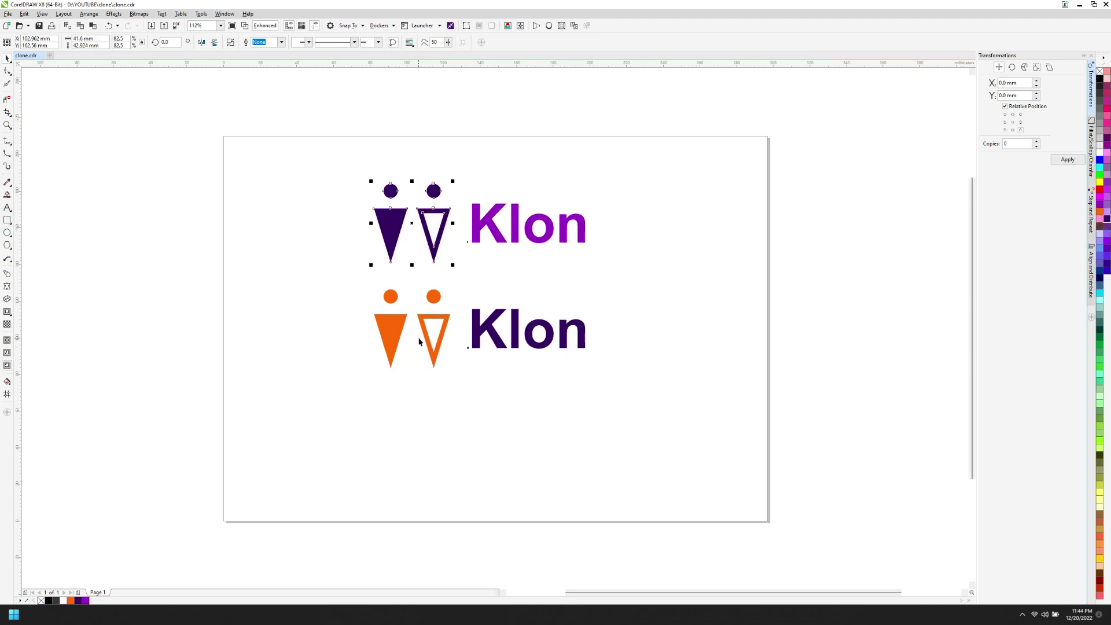
Give the upper cloned figures a magenta outline 16 px wide
left_click(516, 231)
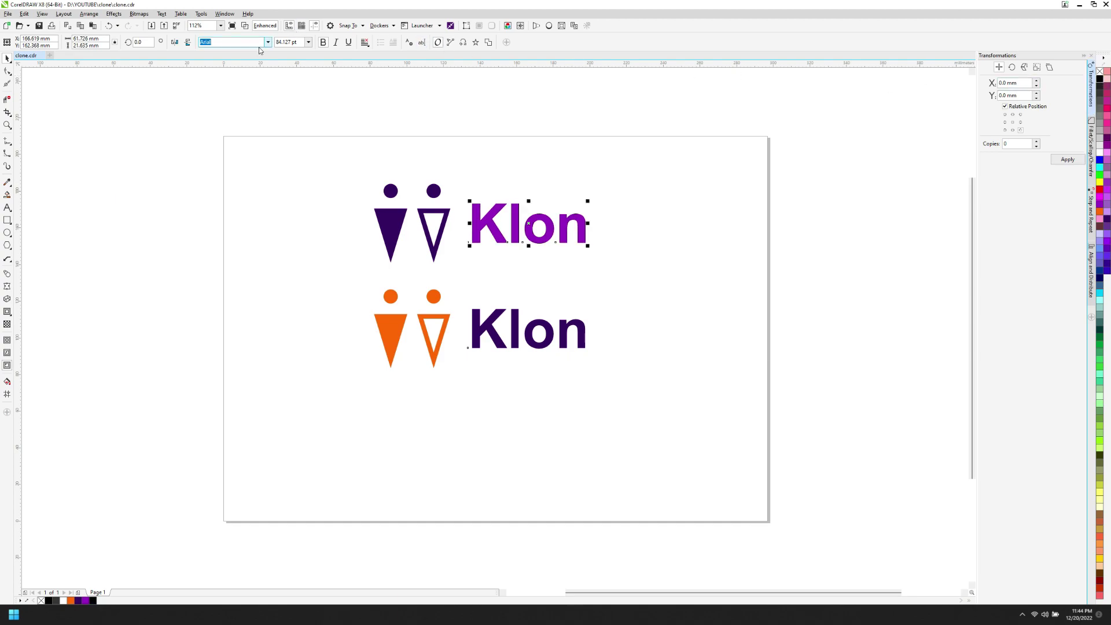
left_click(501, 213)
left_click(446, 219)
right_click(1107, 107)
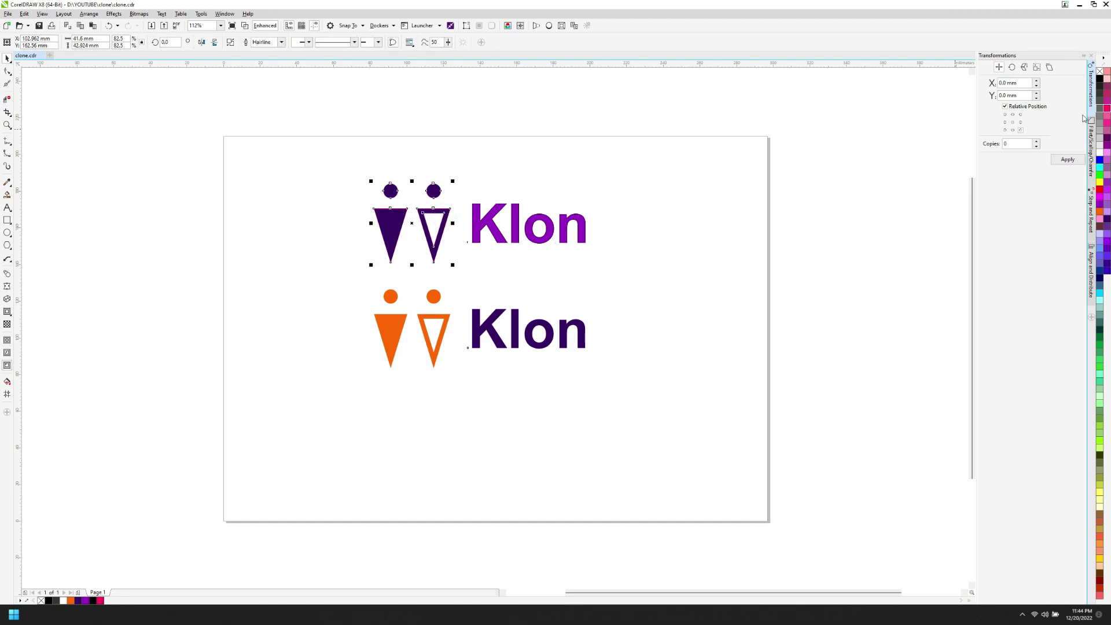
left_click(281, 43)
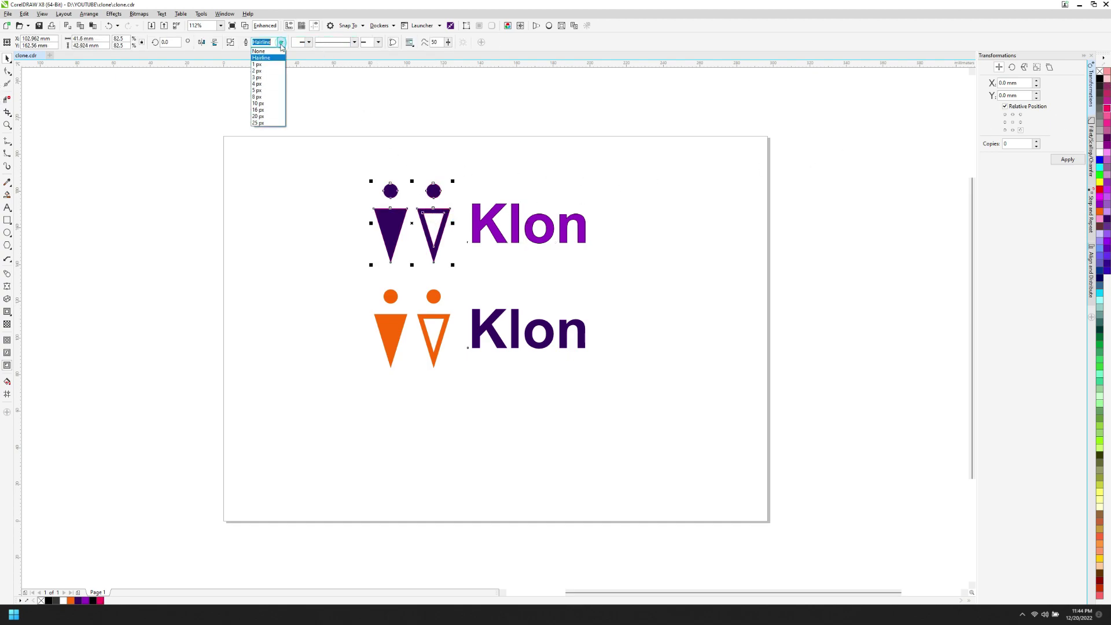
left_click(266, 109)
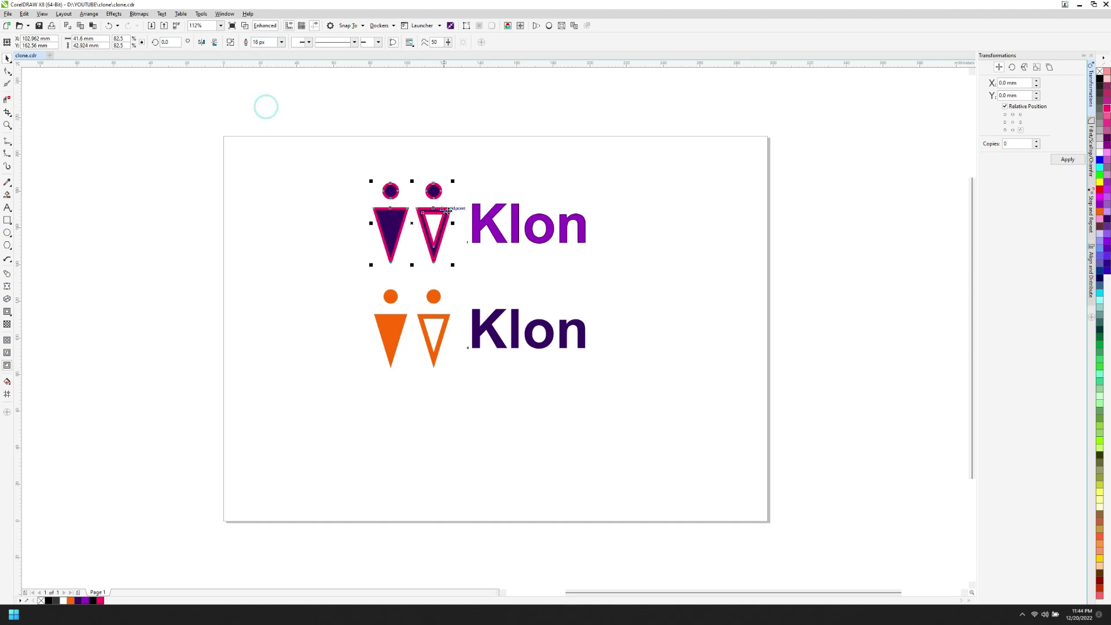
Add a thick outline to the upper Klon text and color the outline purple
left_click(486, 221)
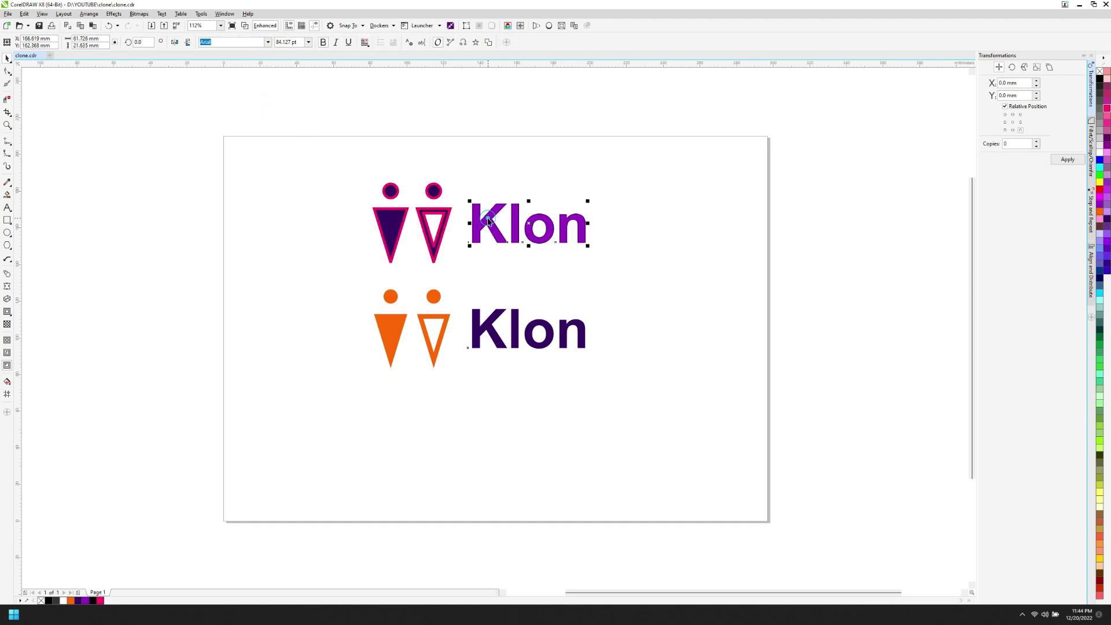
key("F12")
left_click(500, 247)
left_click(484, 322)
left_click(542, 387)
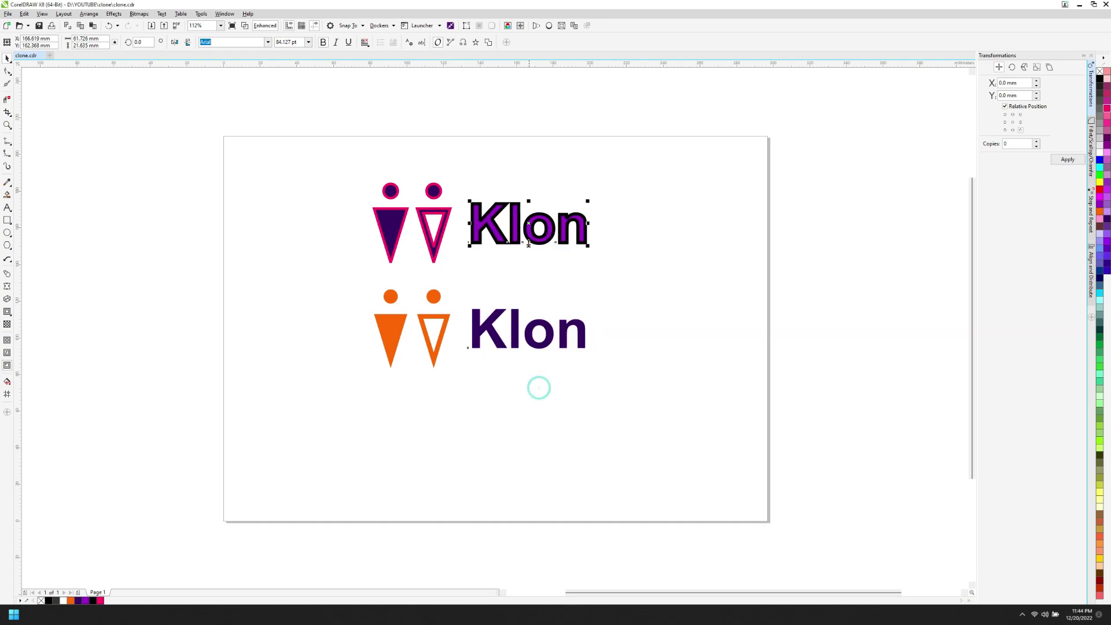
right_click(1107, 232)
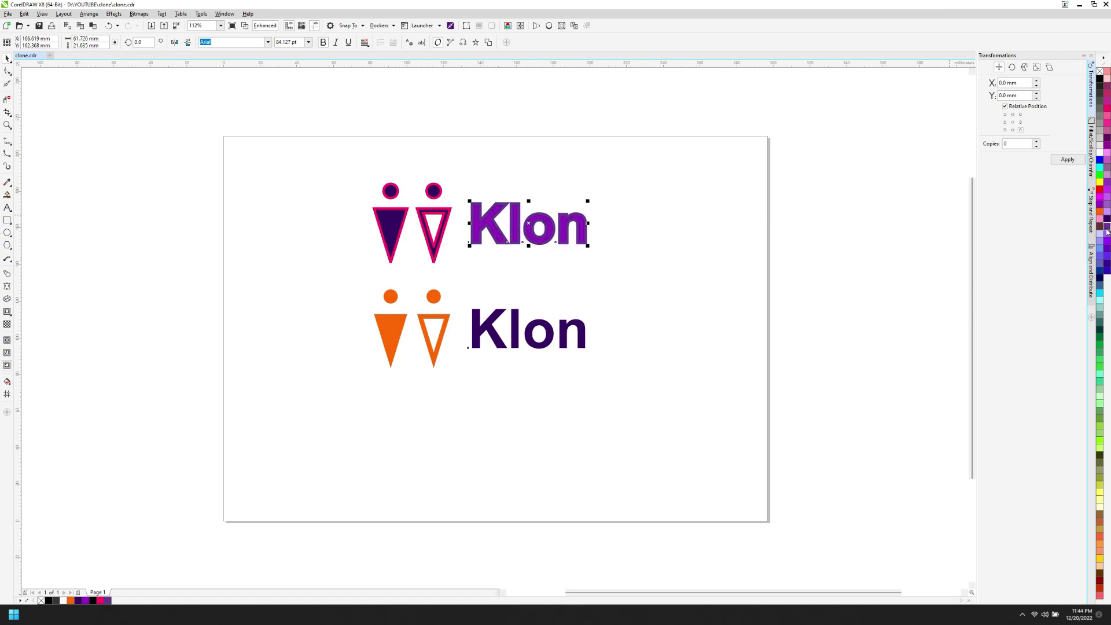
left_click(601, 263)
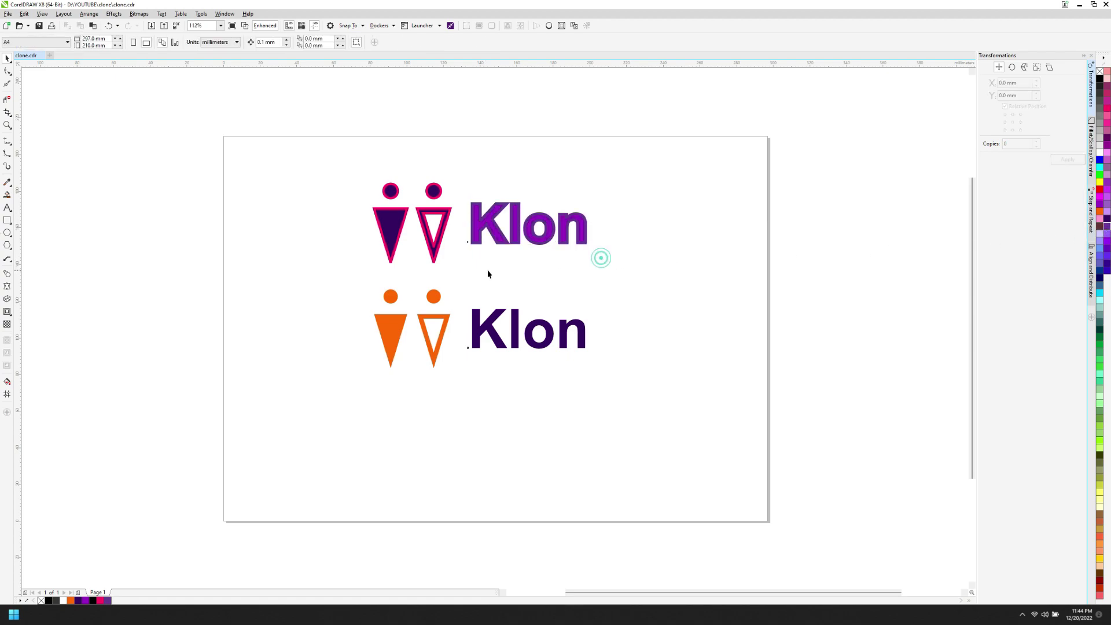
Try skewing the lower Klon text horizontally to slant it forward, and undo the skew
left_click(471, 320)
left_click(532, 328)
left_click_drag(533, 305, 556, 305)
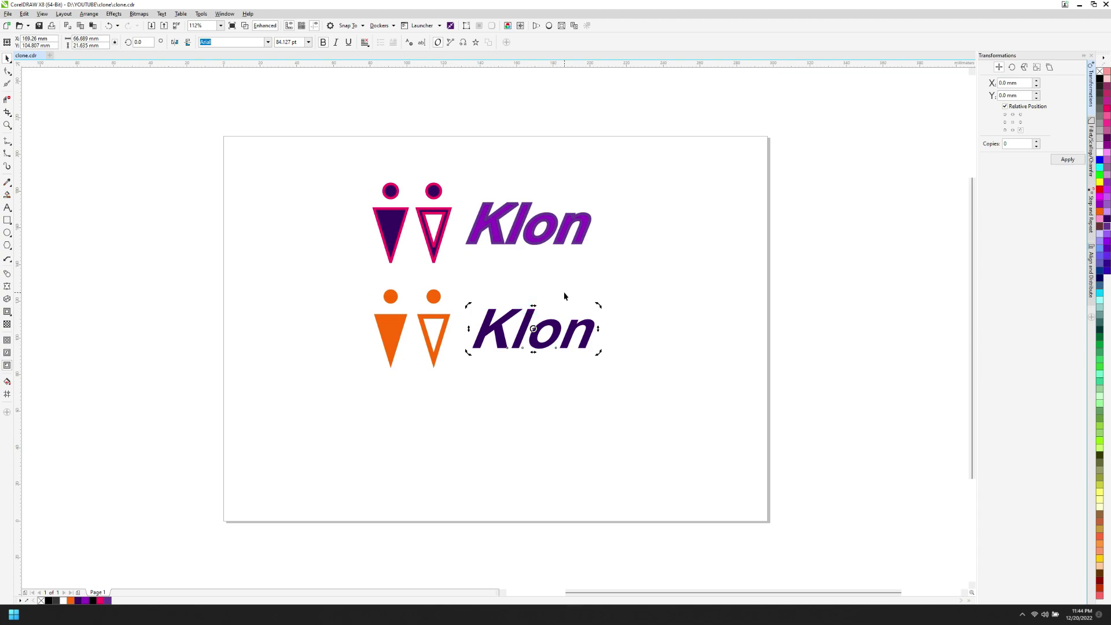
key("ctrl+z")
left_click(563, 291)
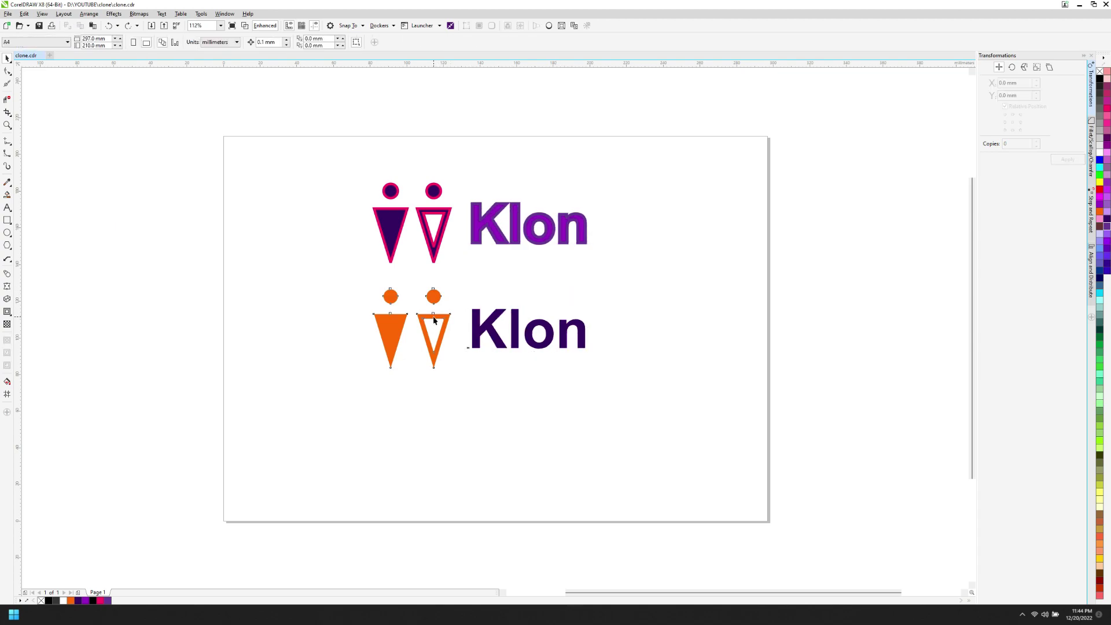
Try rotating the lower orange figures counterclockwise by about 15 degrees, and undo the rotation
left_click(398, 332)
left_click(398, 332)
left_click_drag(449, 284, 446, 276)
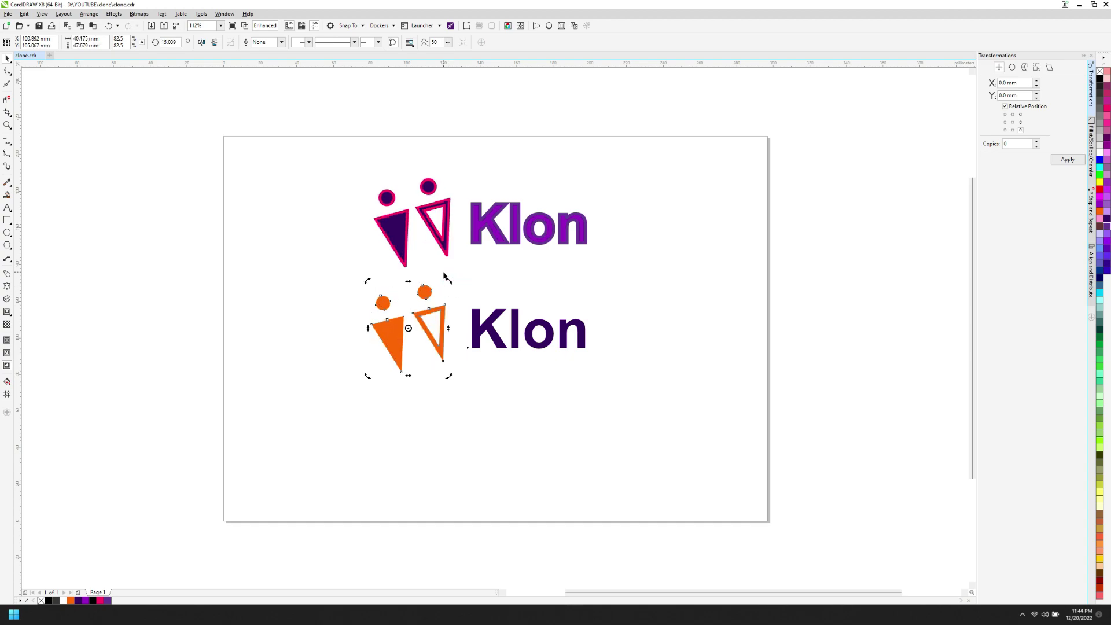
key("ctrl+z")
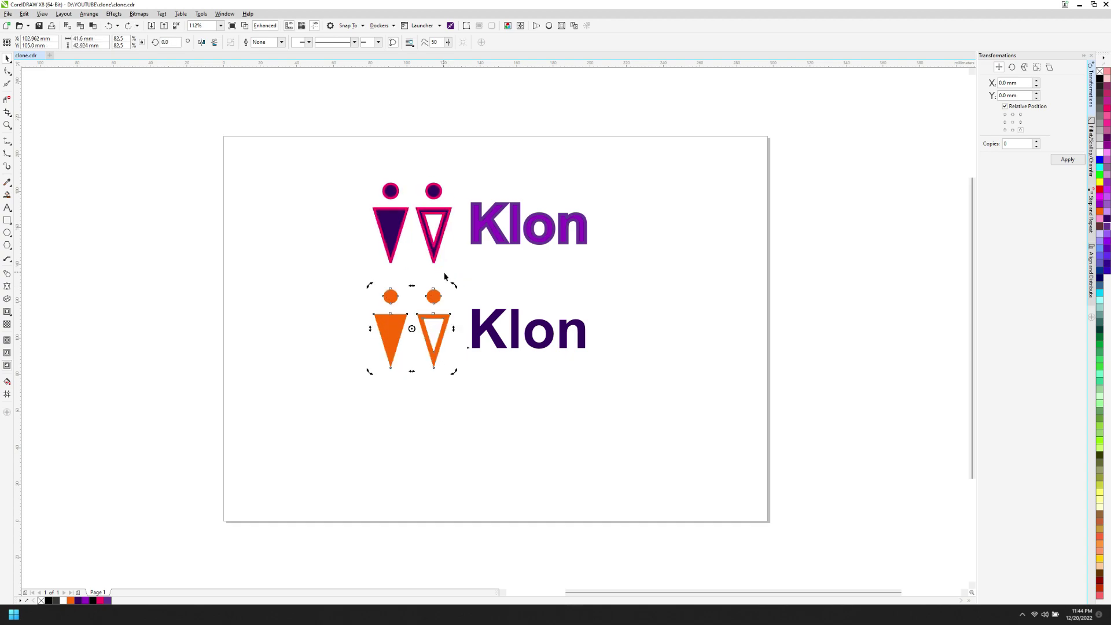
left_click(472, 289)
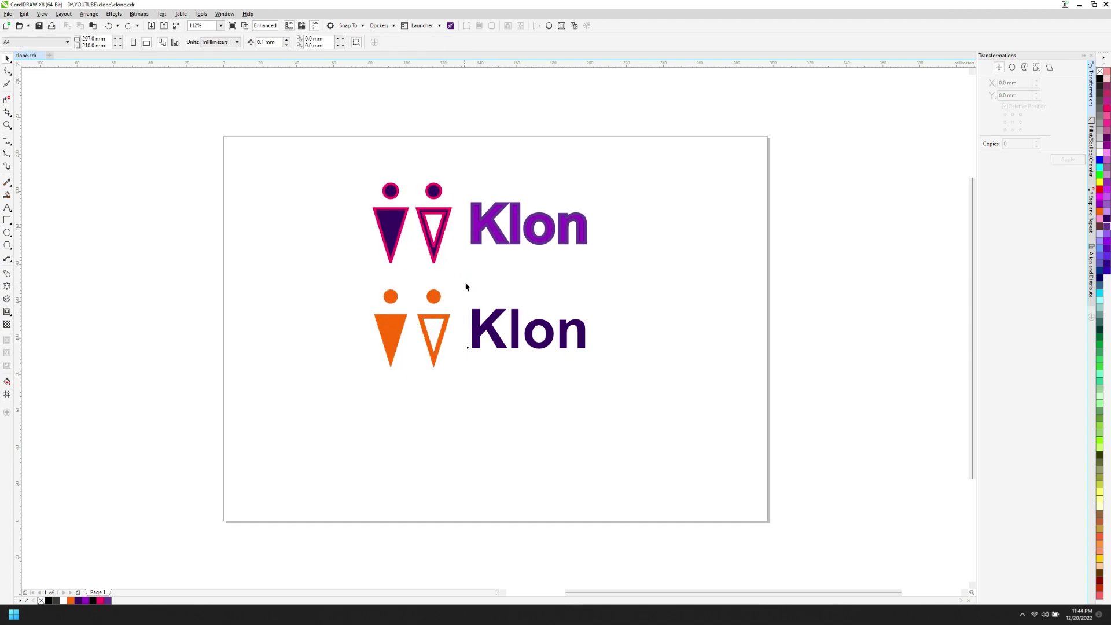
Revert the upper cloned figures to their master with both Clone Fill and Clone Outline enabled
left_click(444, 227)
right_click(445, 227)
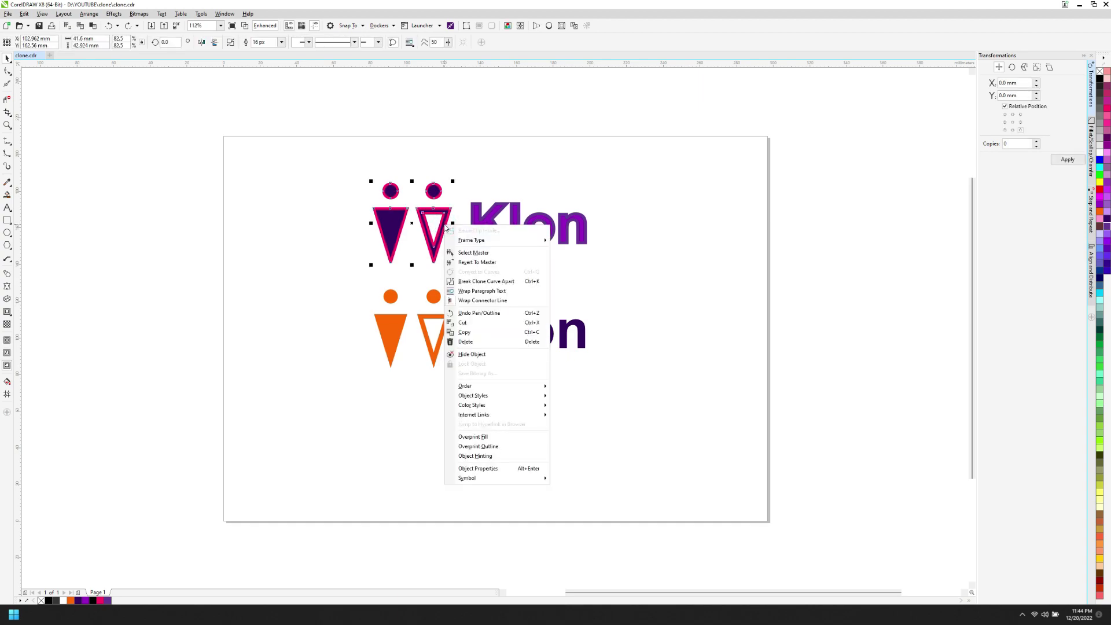
left_click(467, 263)
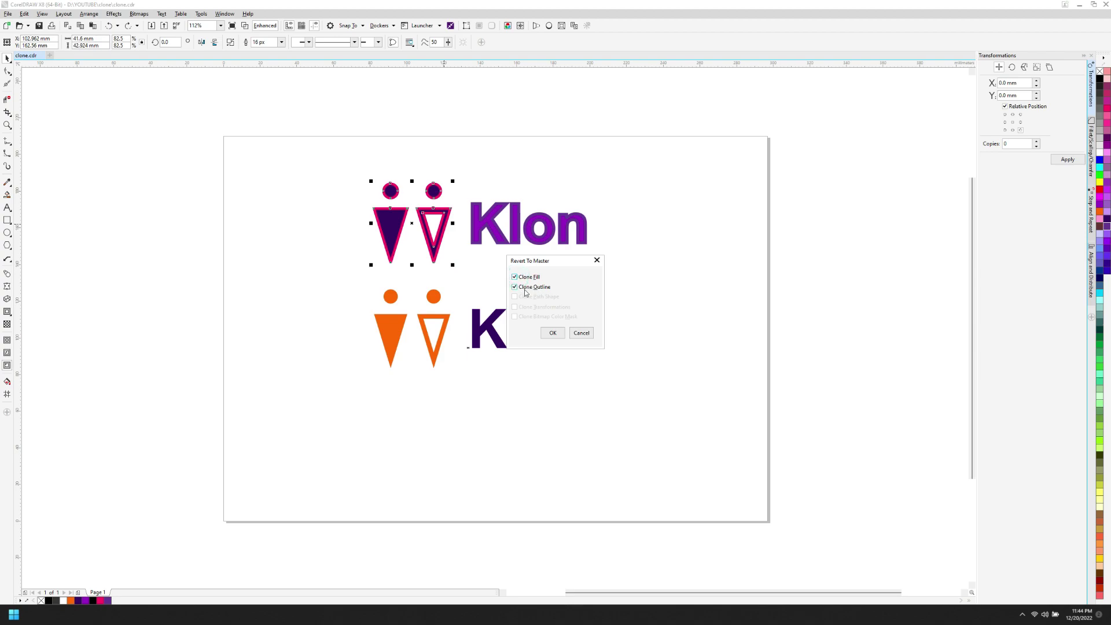
left_click(552, 334)
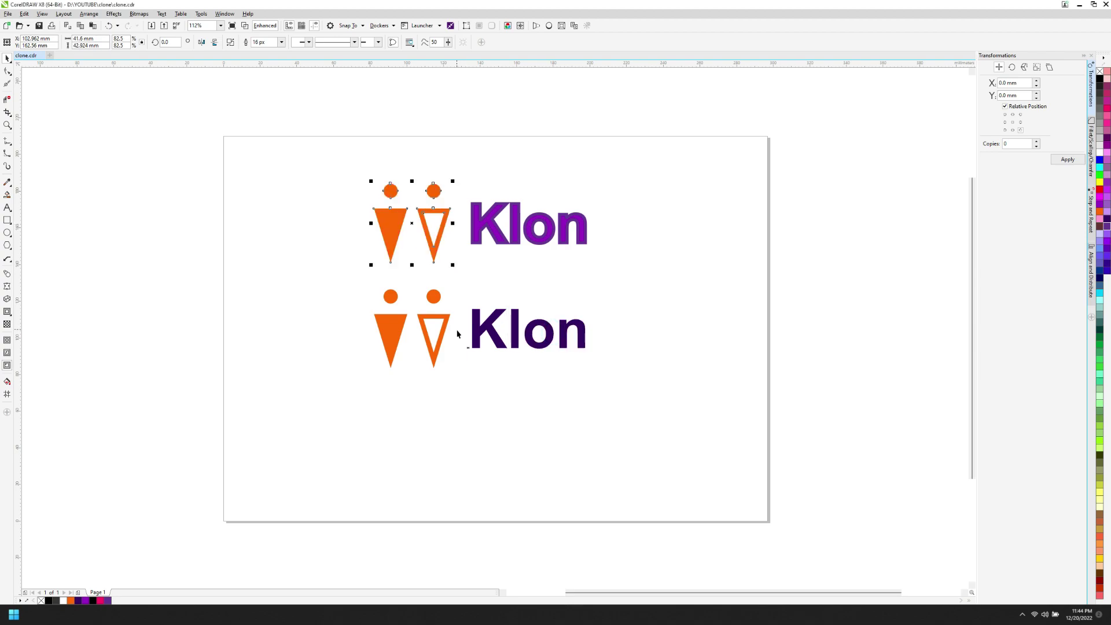
Revert the upper Klon text to its master's fill and outline, and deselect it
left_click(493, 234)
right_click(493, 235)
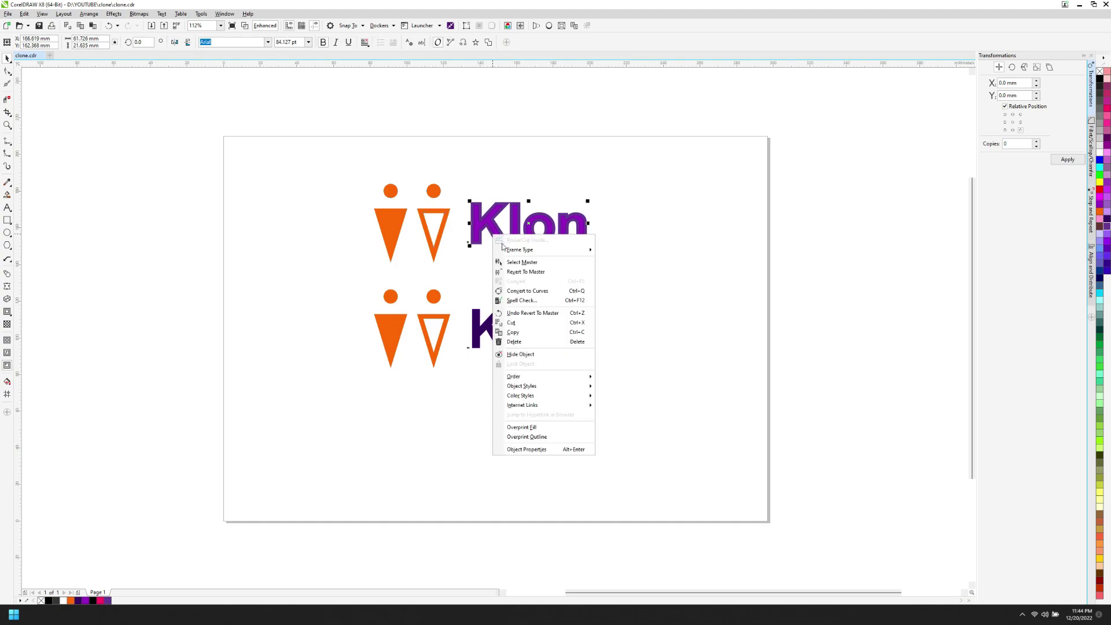
left_click(525, 272)
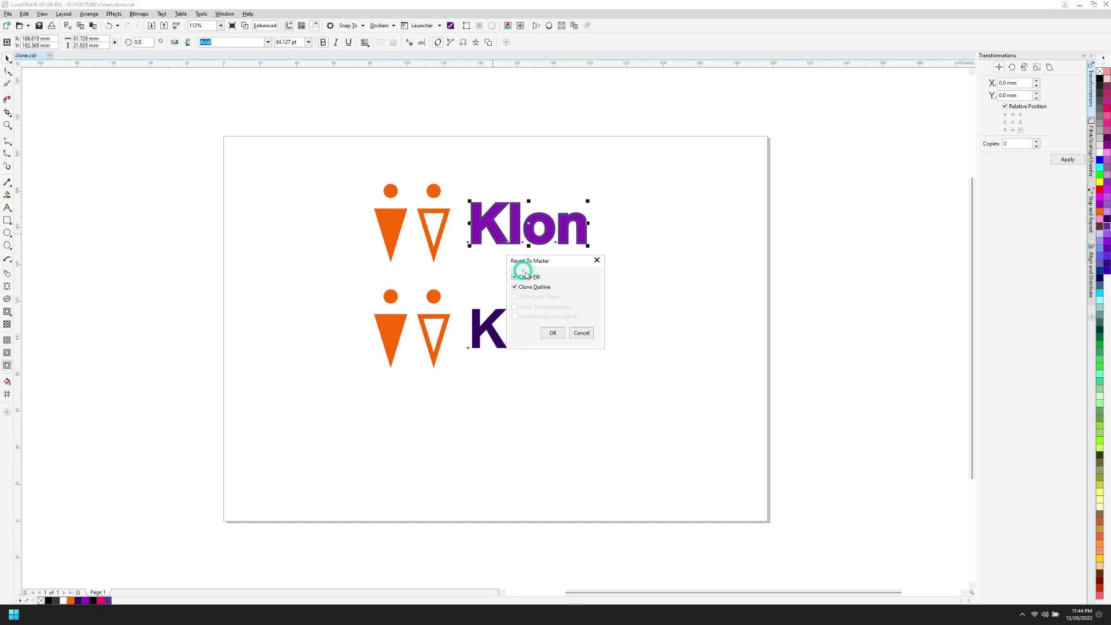
left_click(554, 334)
left_click(505, 305)
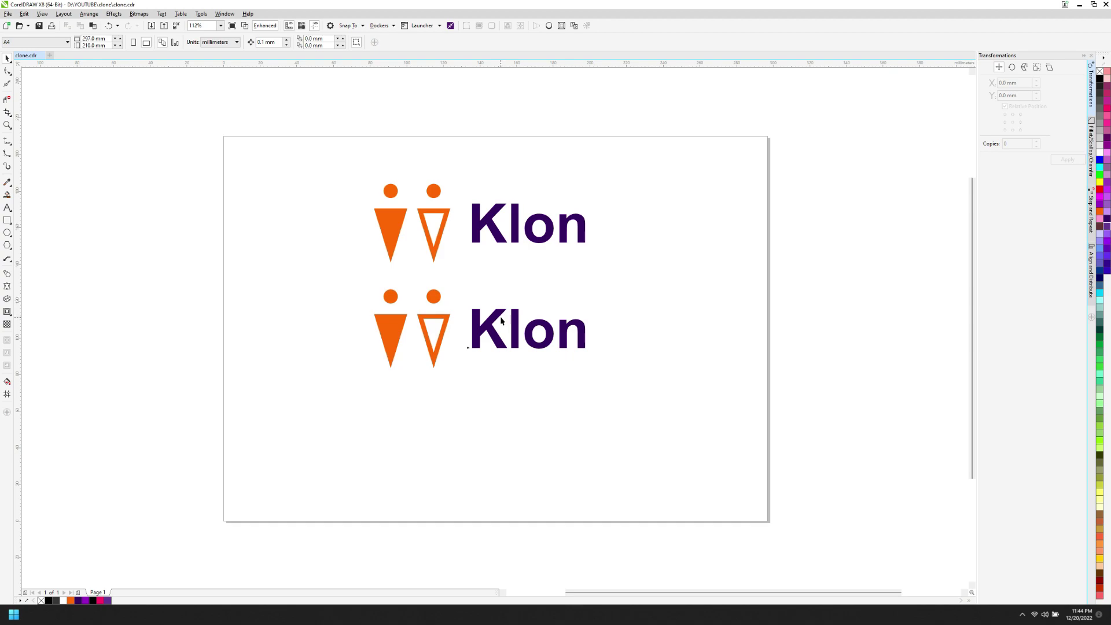
Delete the upper clones, then shrink the remaining figures and Klon text to about 56 mm wide near the page's upper-left corner
left_click_drag(335, 156, 602, 285)
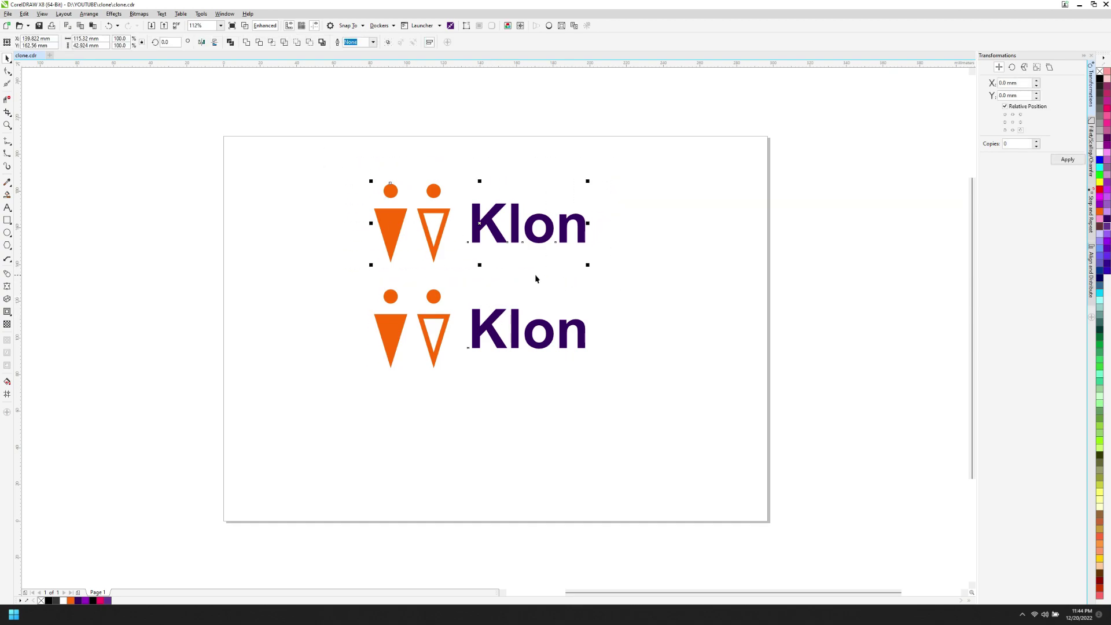
key("Delete")
left_click_drag(635, 405, 301, 260)
key("Escape")
left_click_drag(481, 332, 370, 204)
left_click_drag(471, 238, 363, 217)
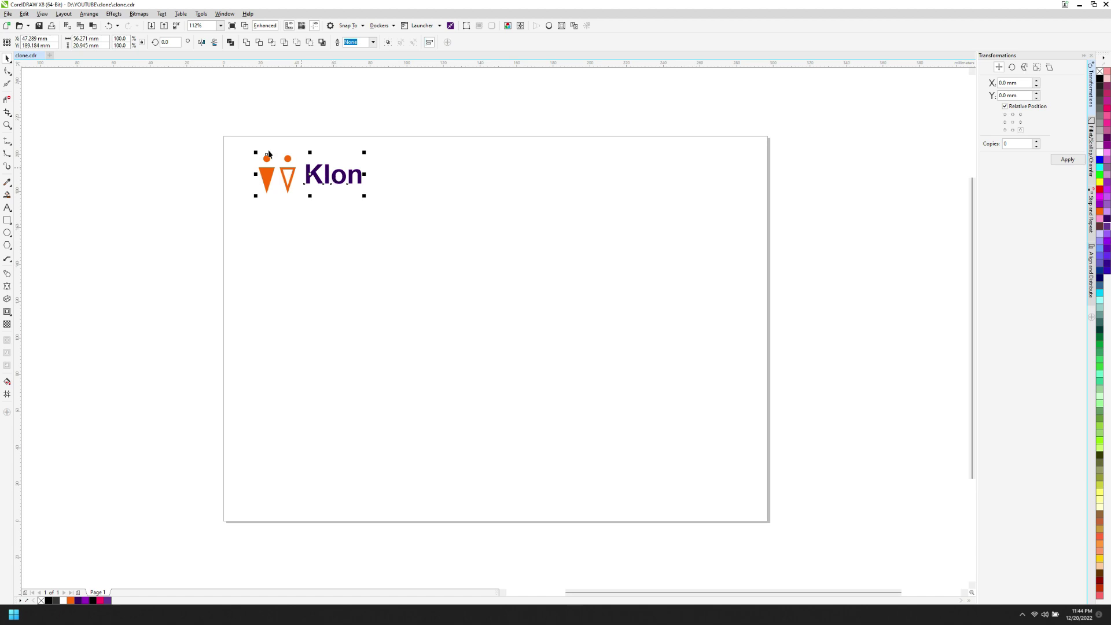
Clone the small figures and Klon text, place the clone beside the master, and duplicate it twice along the same row
left_click(25, 14)
left_click(39, 124)
mouse_move(312, 181)
left_mouse_down()
mouse_move(431, 184)
mouse_move(430, 195)
left_mouse_up()
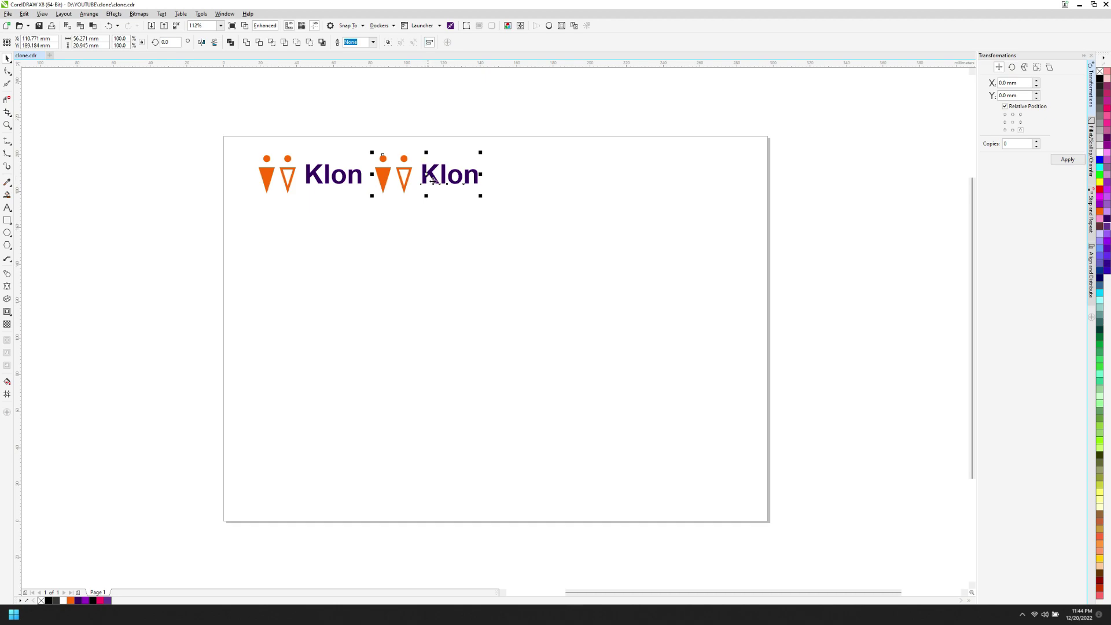
key("ctrl+d")
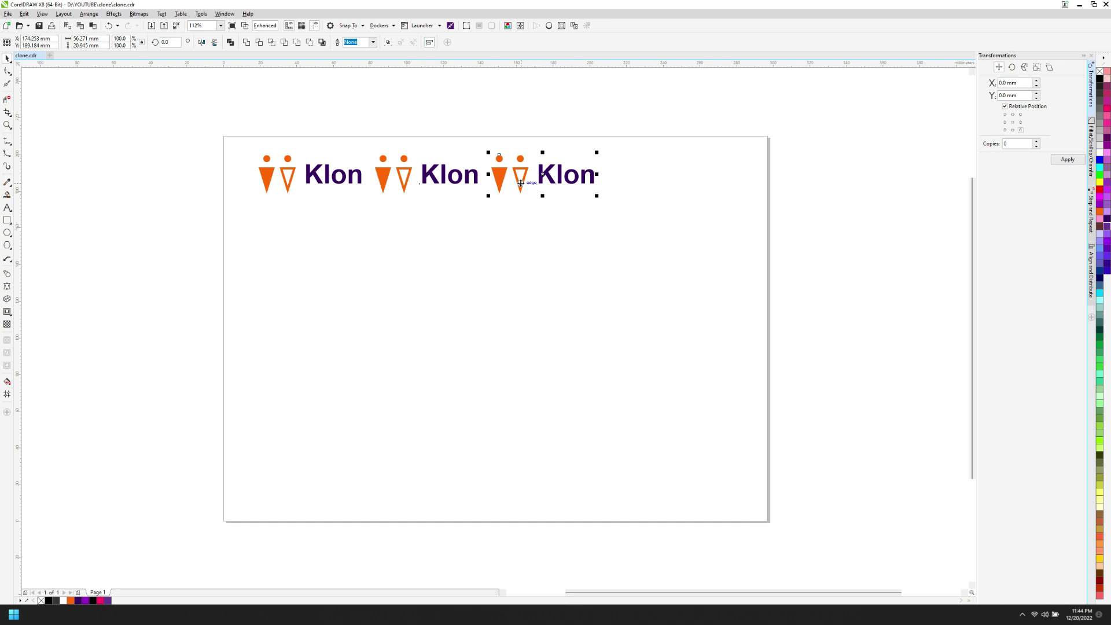
key("ctrl+d")
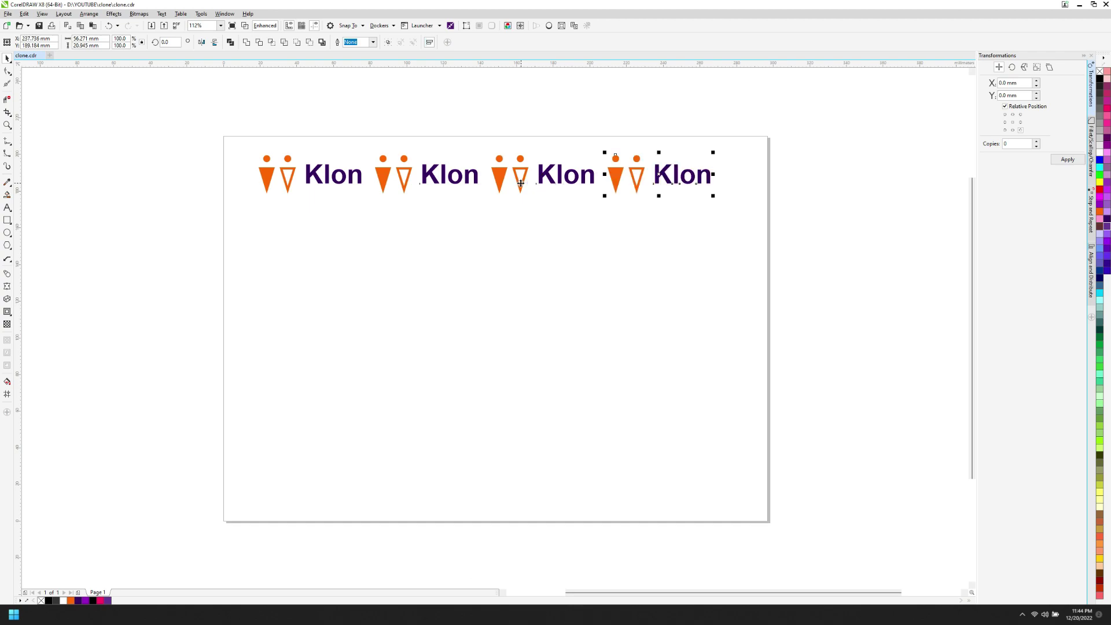
left_click(446, 274)
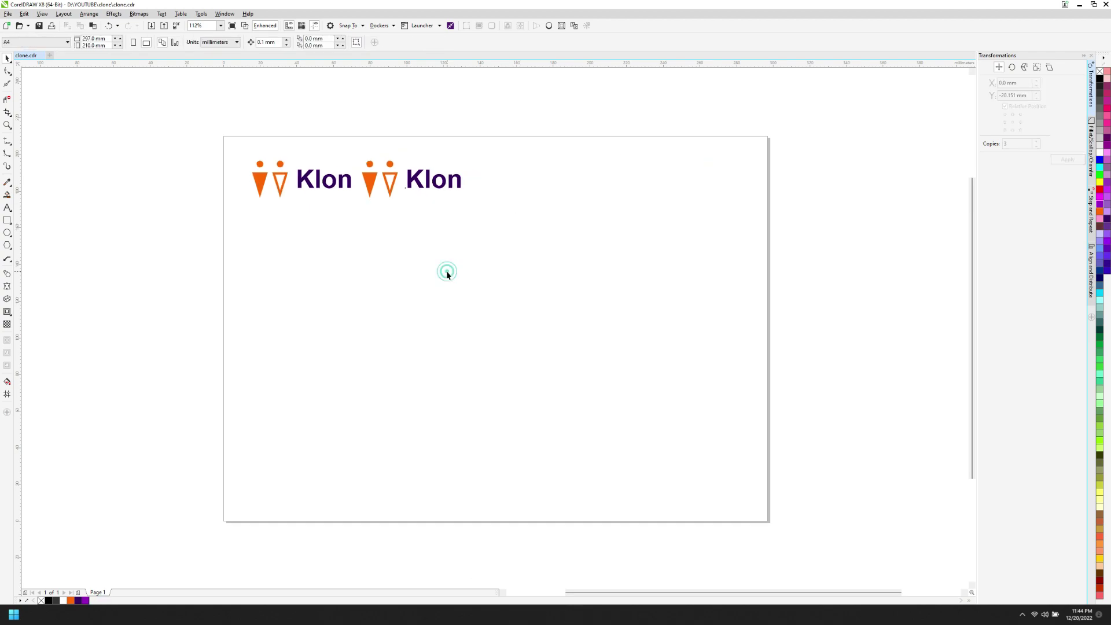
Make two copies of the cloned figures and Klon text, each offset 54.139 mm horizontally to the right
left_click_drag(355, 129, 486, 244)
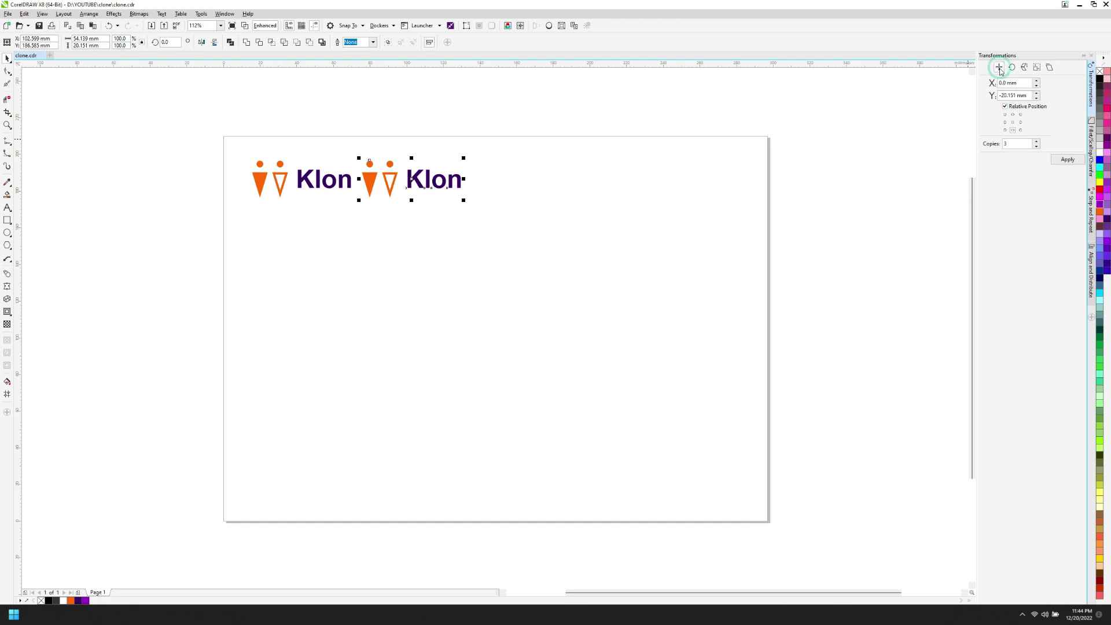
double_click(1010, 144)
type("2")
left_click(1020, 123)
left_click(1067, 160)
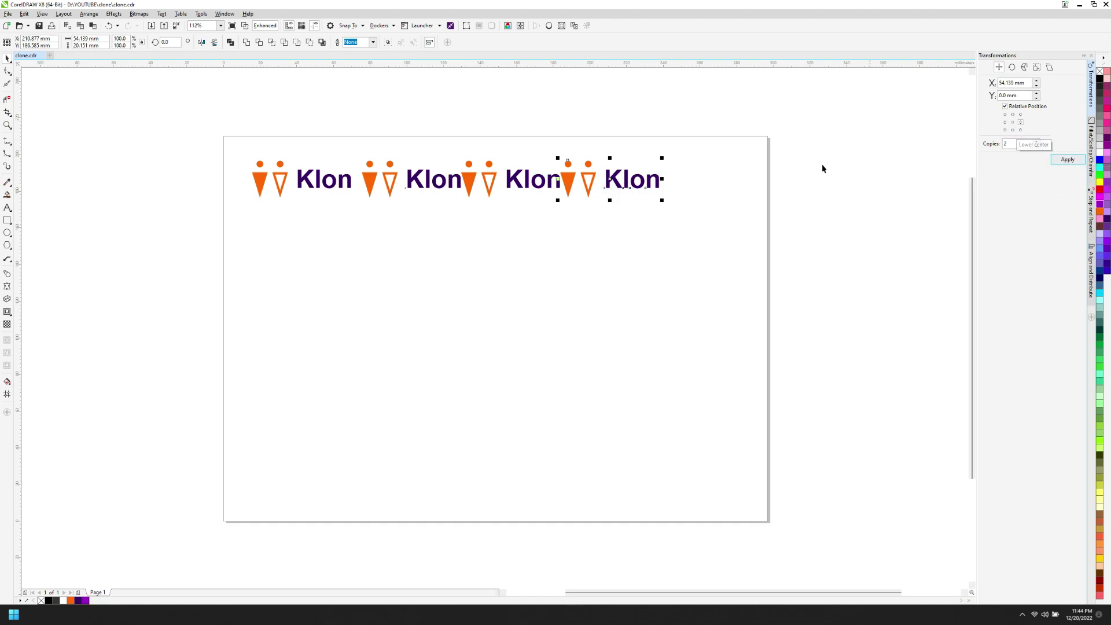
Repeat the row of three clones downward at -20.151 mm vertical spacing, two copies at a time, until seven rows exist
left_click_drag(345, 115, 692, 235)
left_click(1012, 129)
left_click(1068, 159)
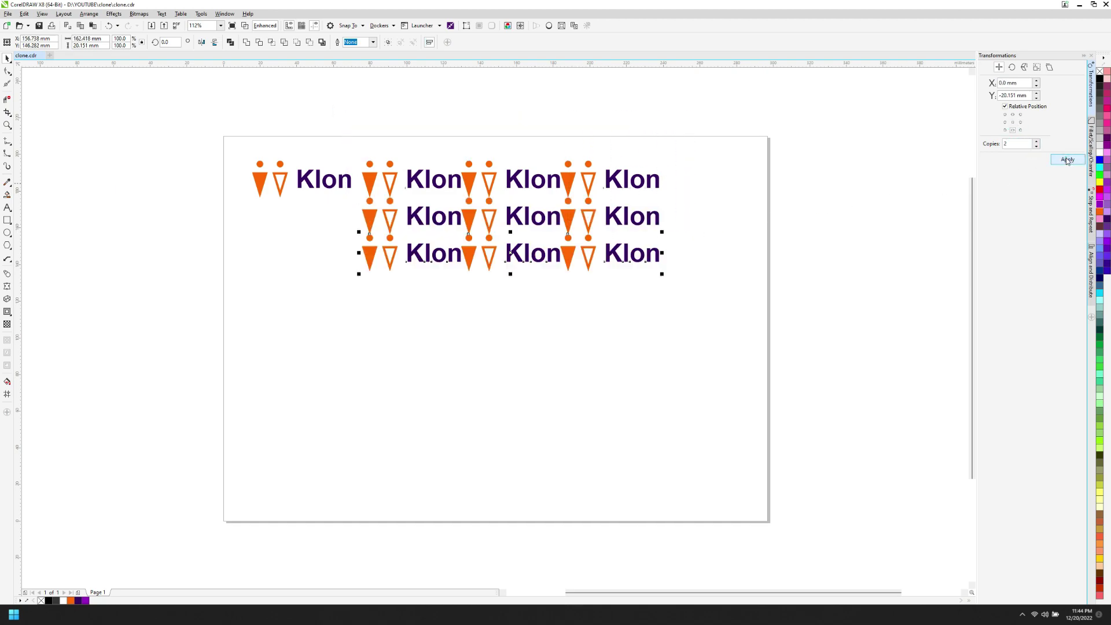
left_click(1068, 159)
left_click(1067, 159)
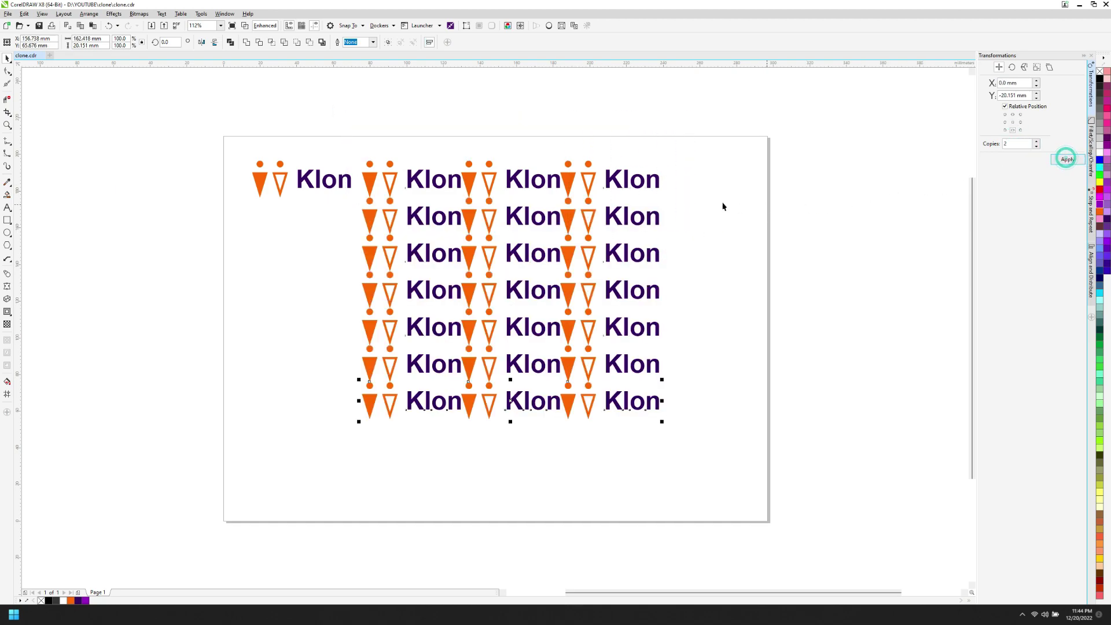
Rotate the master orange figures at the start of the top row counterclockwise
left_click(704, 203)
left_click(284, 184)
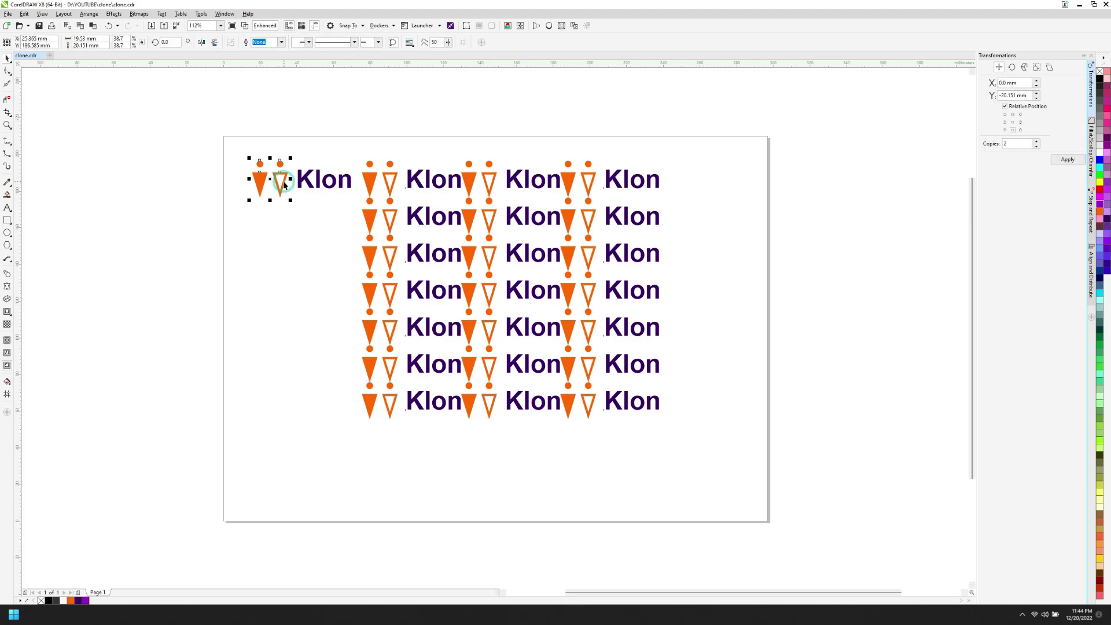
left_click(284, 184)
left_click_drag(291, 157, 274, 144)
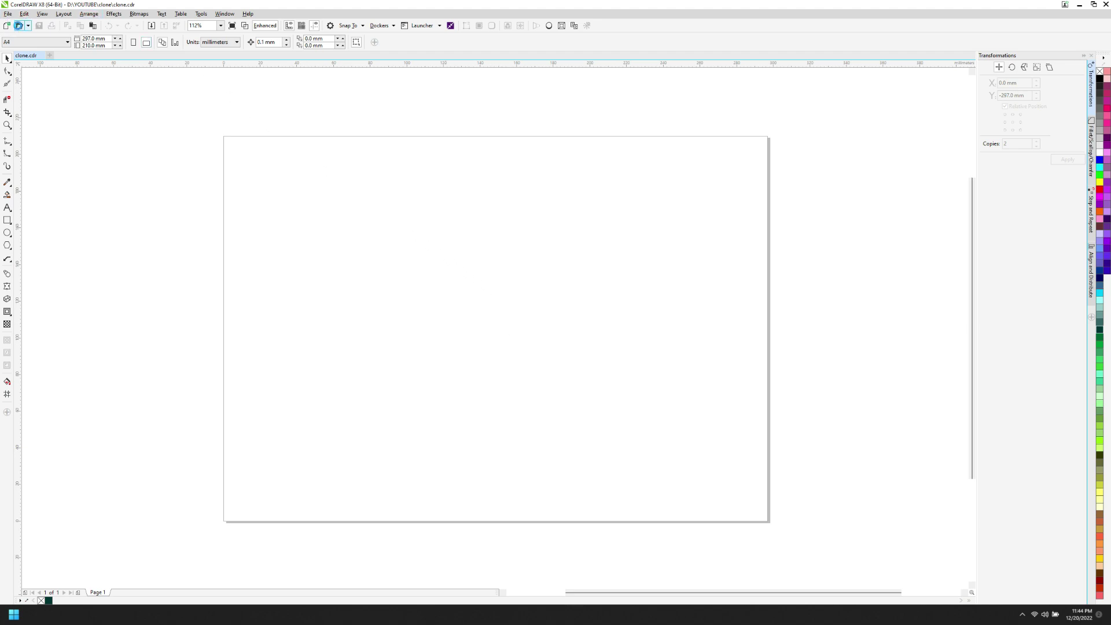
Open tes laporan hasil uji.cdr, look through its four report pages, and return to the first page
left_click(19, 26)
double_click(200, 139)
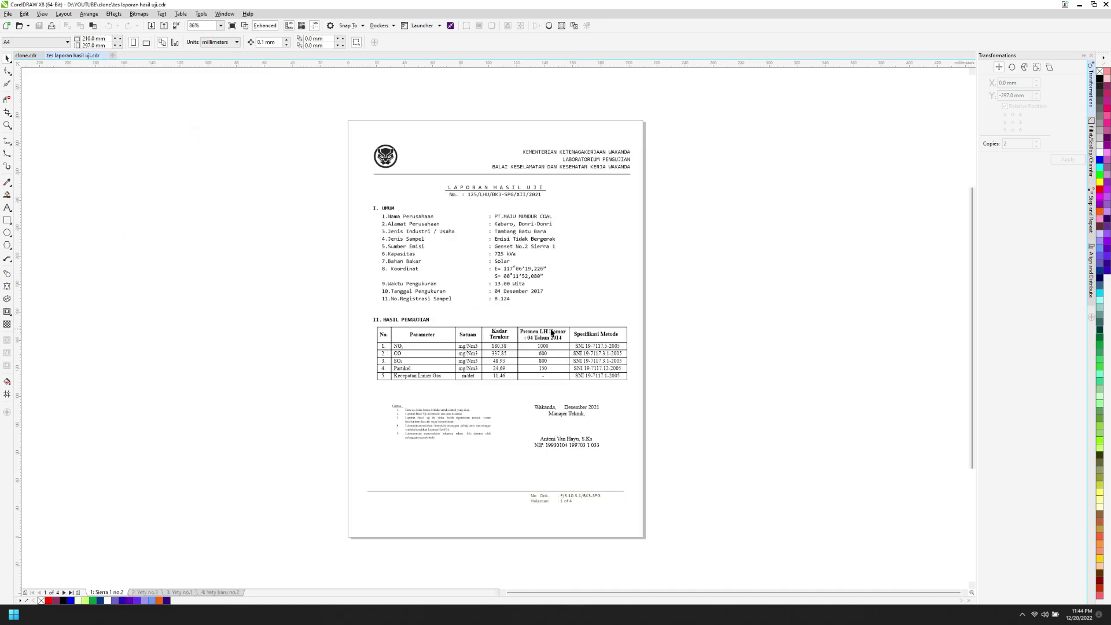
left_click(139, 592)
left_click(179, 593)
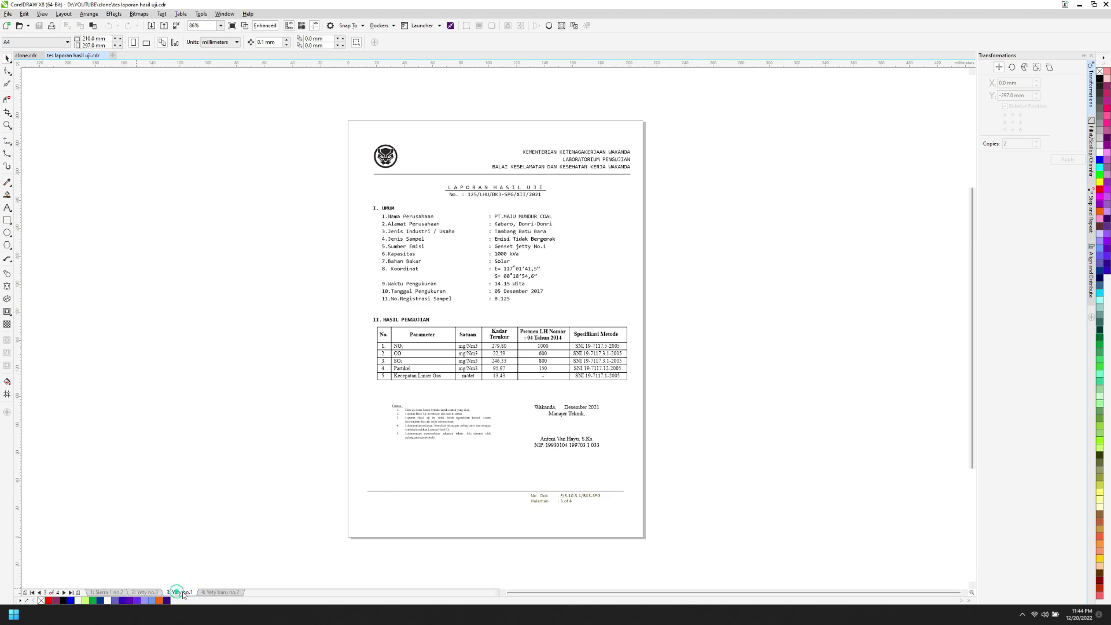
left_click(217, 592)
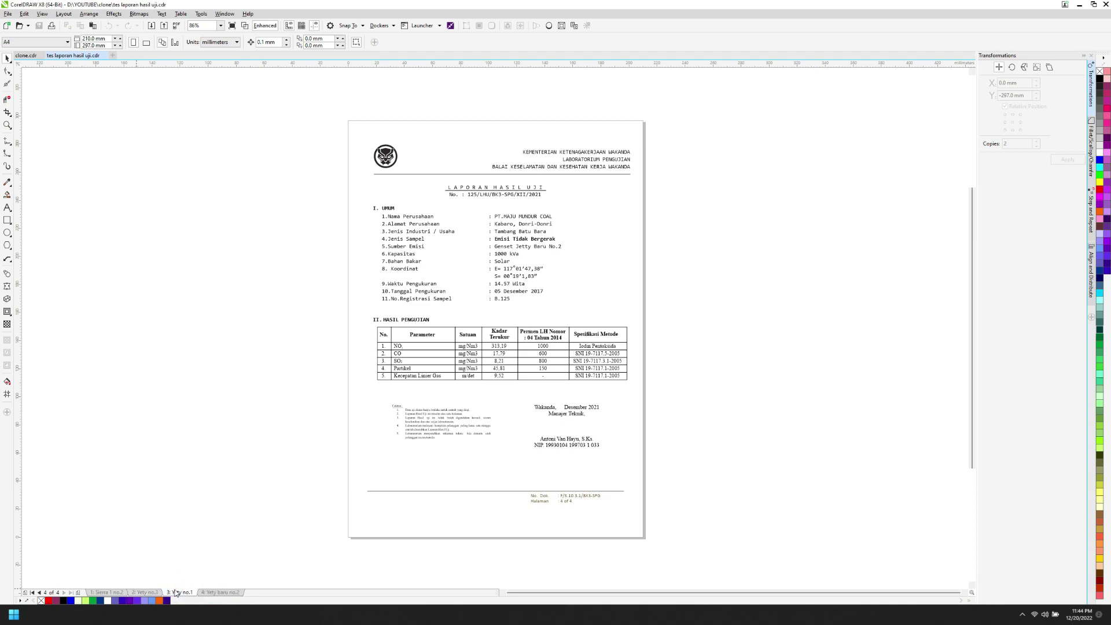
left_click(144, 592)
left_click(110, 592)
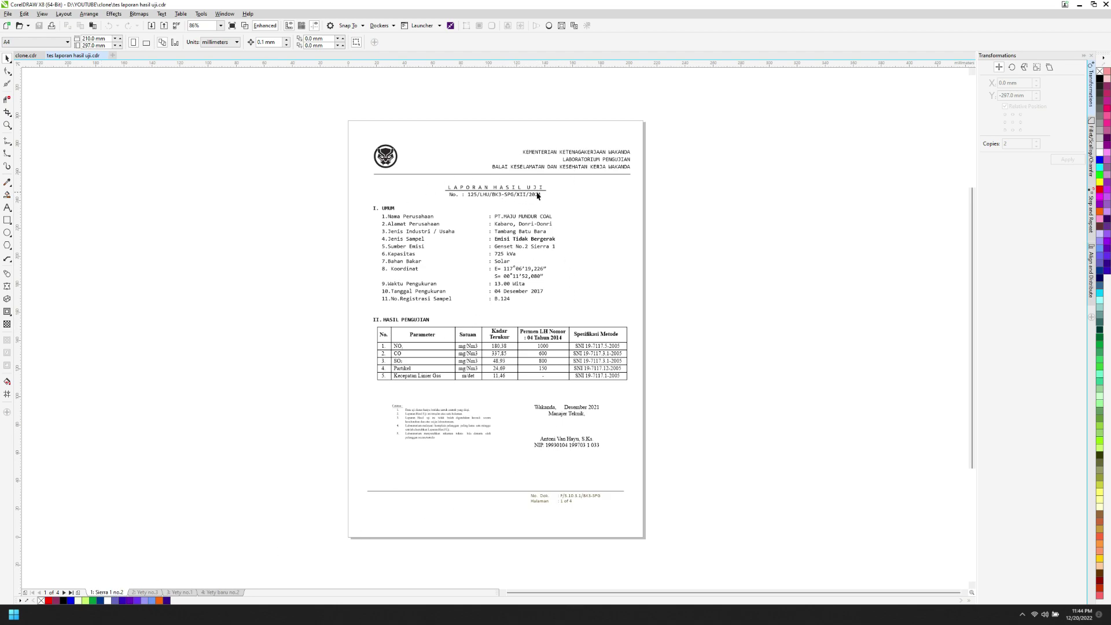
Change the year in the report number below the LAPORAN HASIL UJI heading on the first page to 2023
scroll(538, 196, "up", 5)
left_click(8, 207)
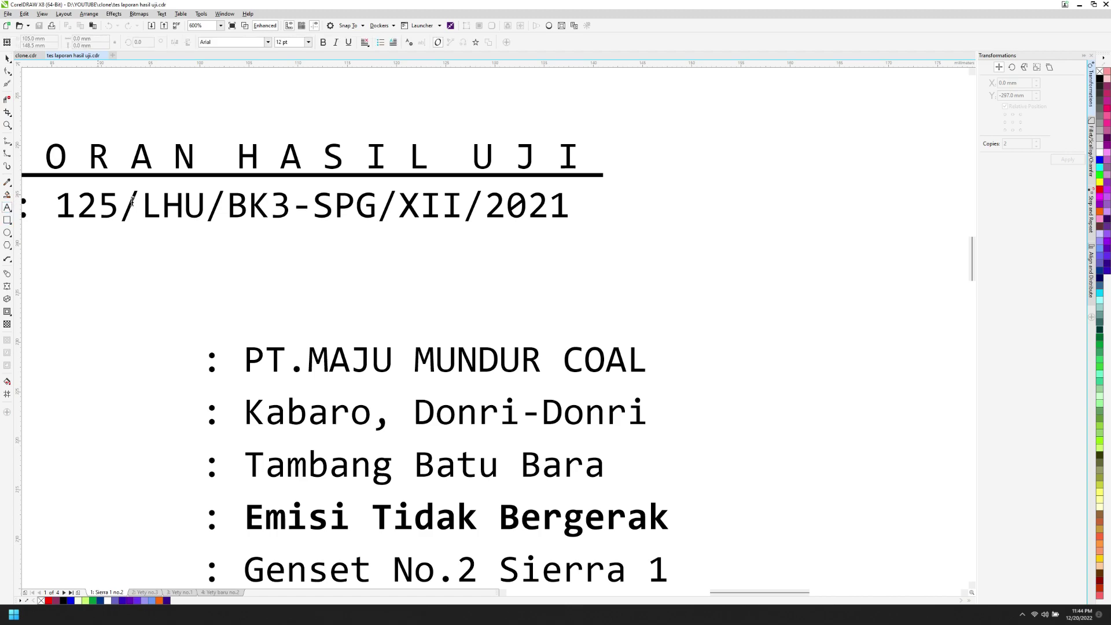
left_click_drag(552, 203, 565, 203)
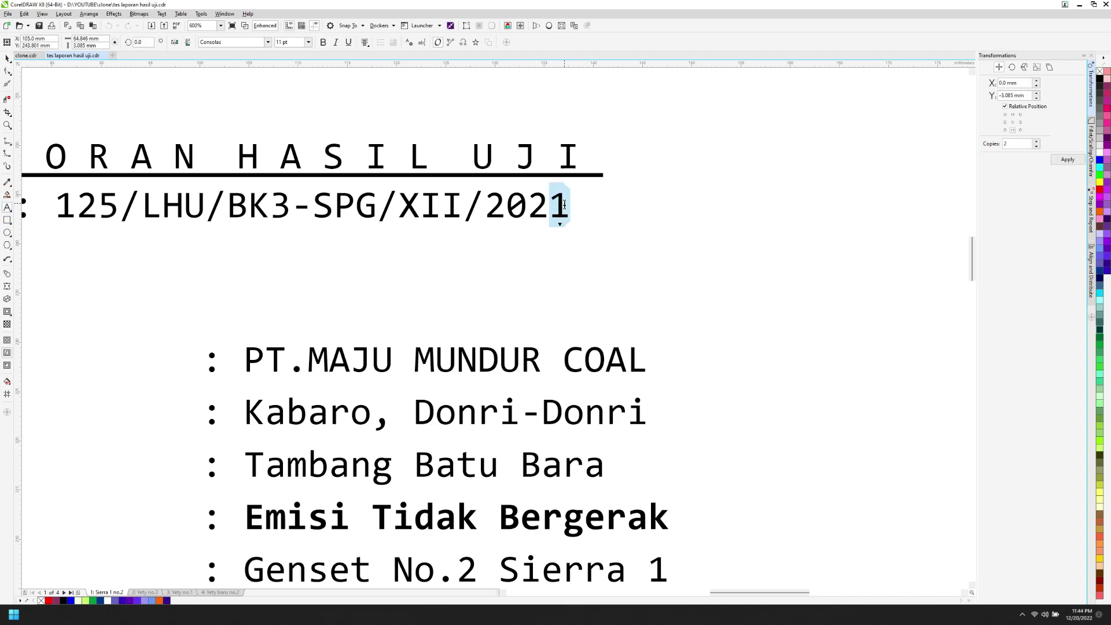
type("3")
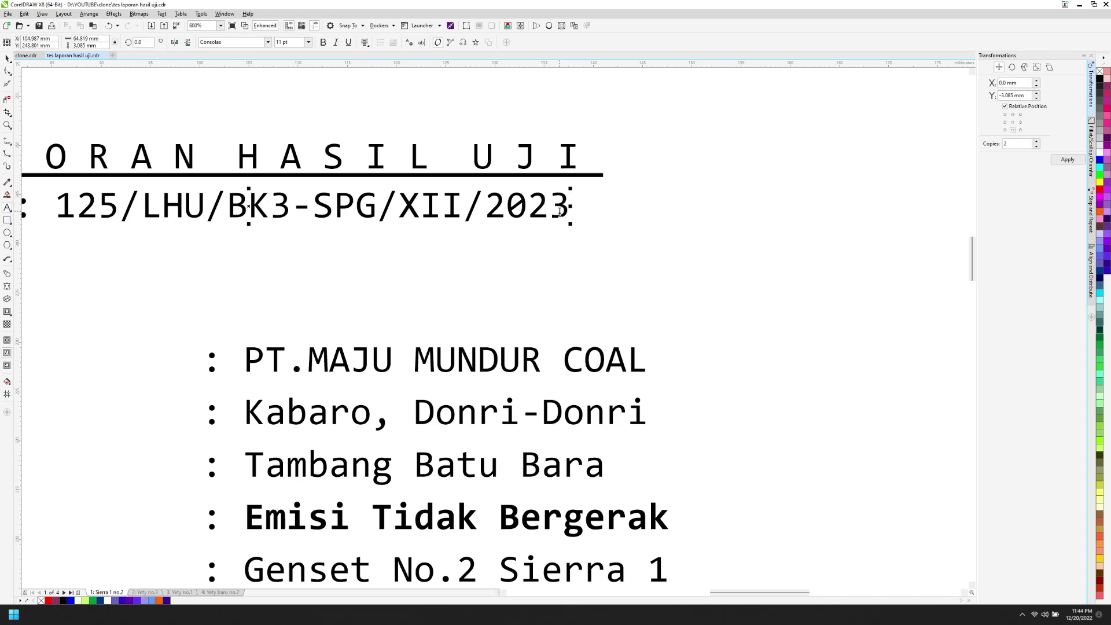
Check the year in the report number on the other three pages and return to the first page
left_click(144, 592)
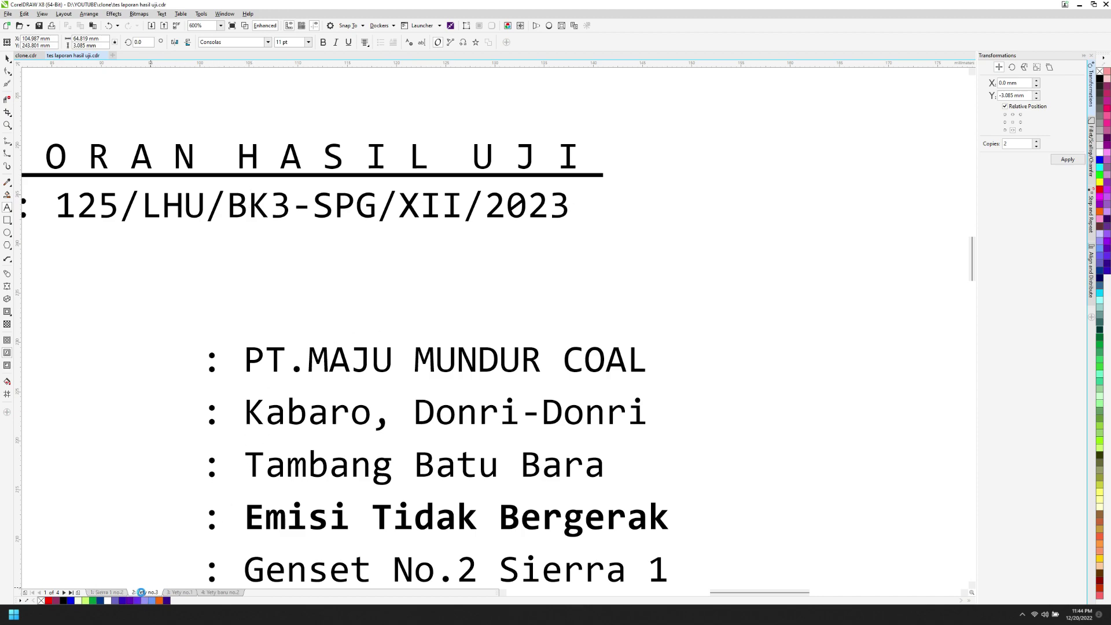
left_click(177, 593)
left_click(217, 593)
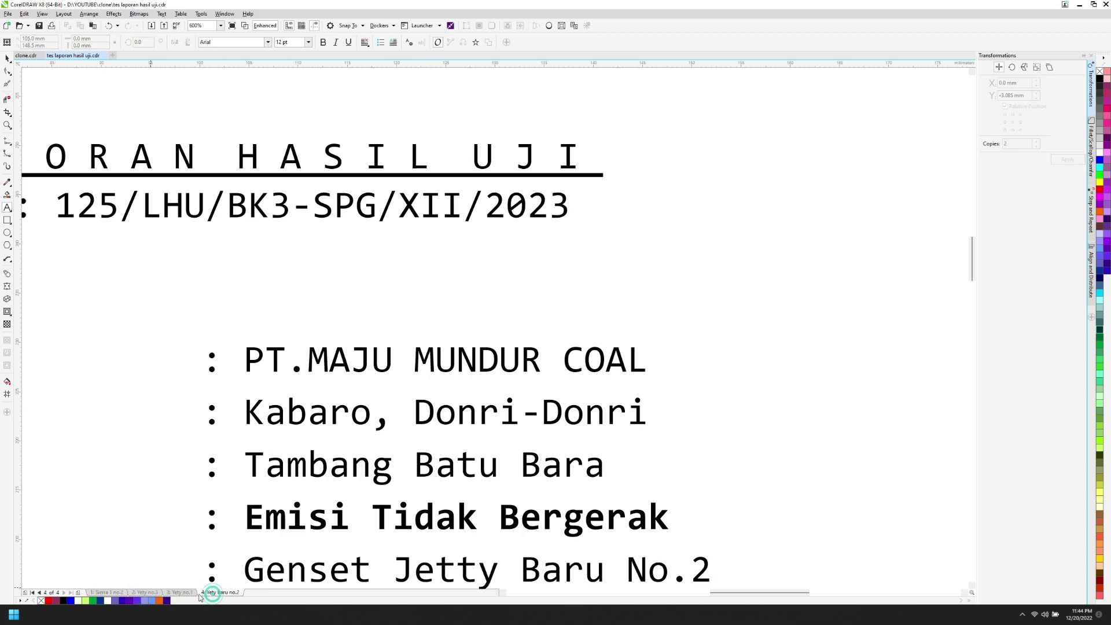
left_click(108, 593)
Change the year in the signature block's date on the first page to 2023 and finish text editing
scroll(516, 358, "down", 4)
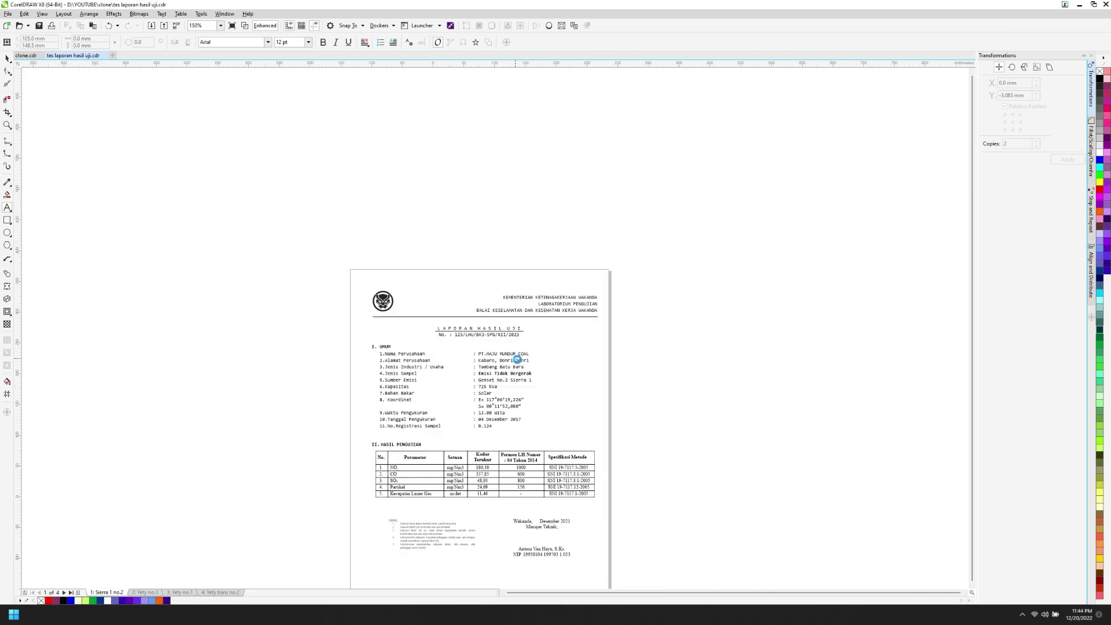
scroll(516, 357, "down", 2)
scroll(536, 456, "up", 8)
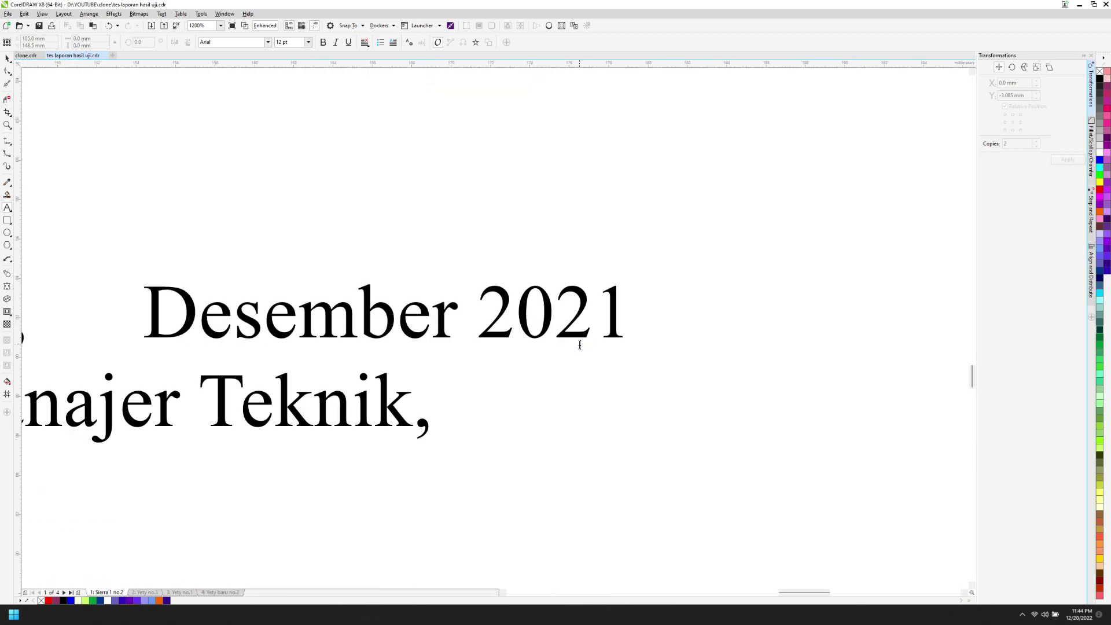
left_click_drag(606, 292, 632, 293)
type("3")
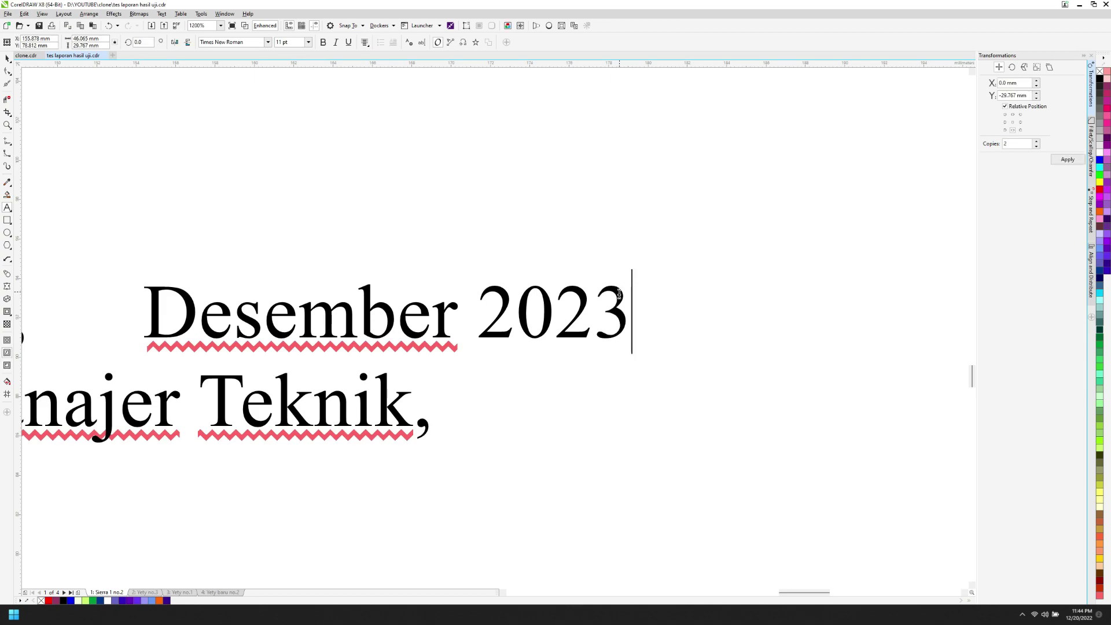
left_click(7, 58)
Check the signature date on the other three pages, and review the whole report on the first page
scroll(528, 364, "down", 3)
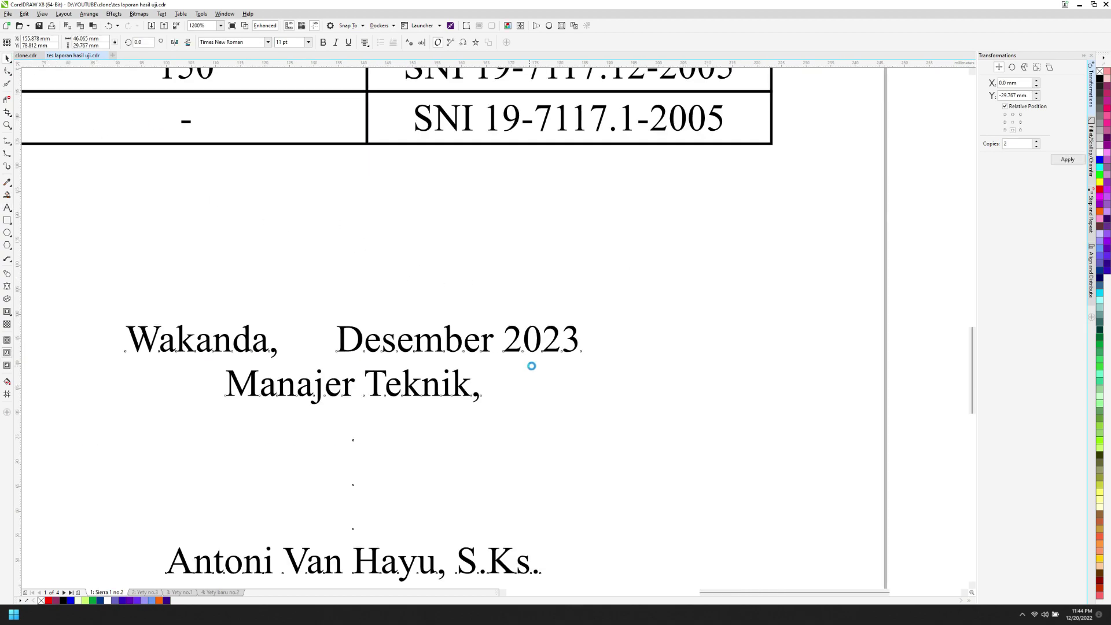
left_click(146, 593)
left_click(179, 592)
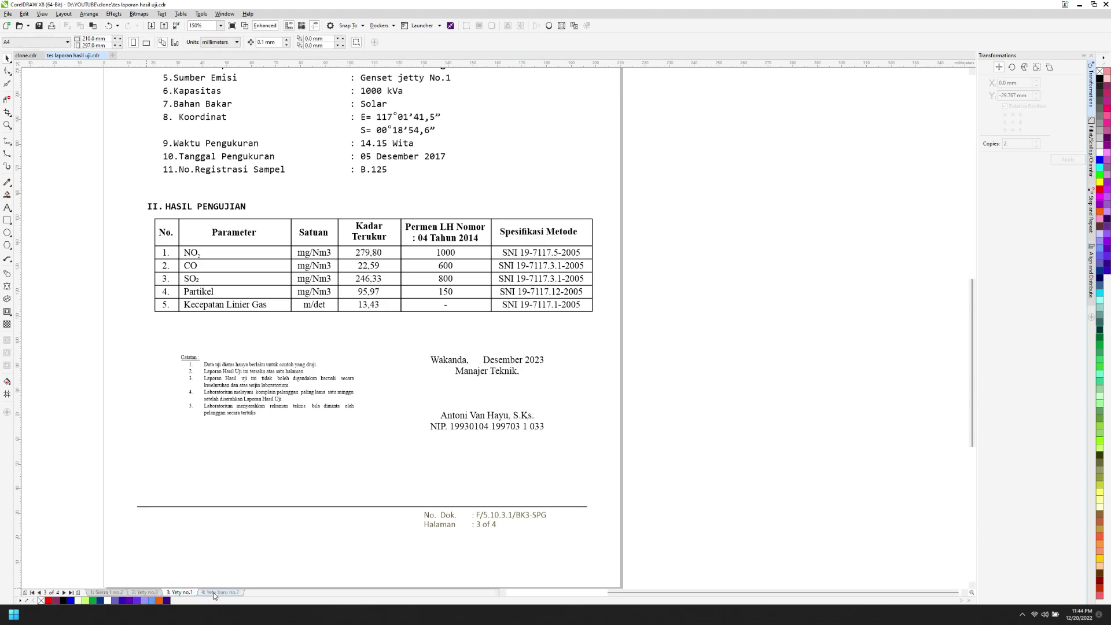
left_click(213, 592)
left_click(180, 592)
left_click(144, 592)
left_click(110, 593)
scroll(579, 434, "down", 2)
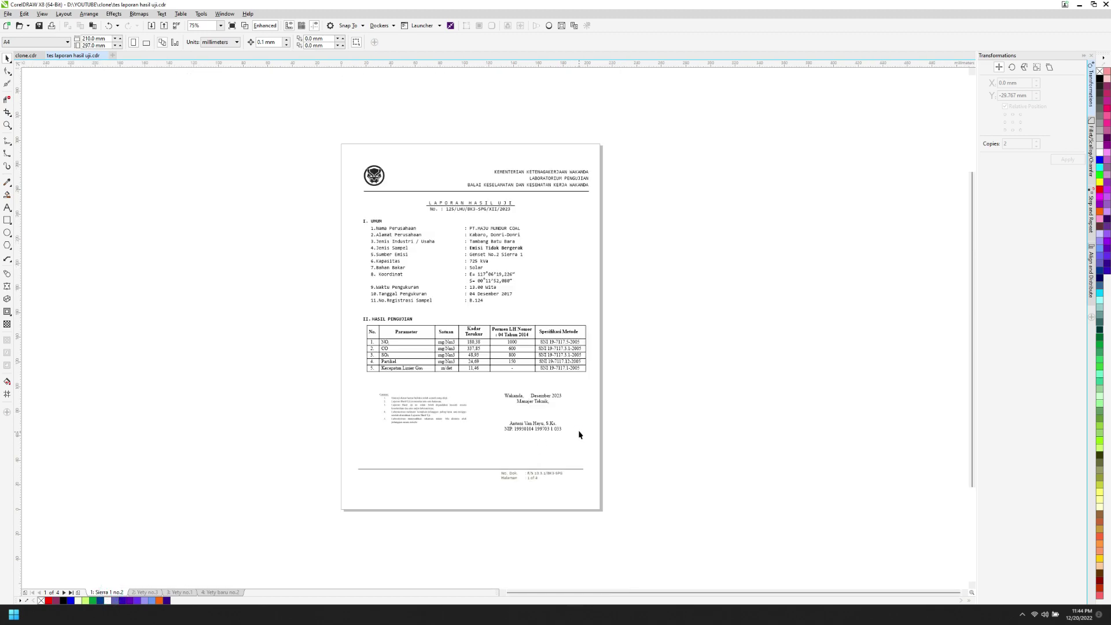
scroll(500, 297, "up", 2)
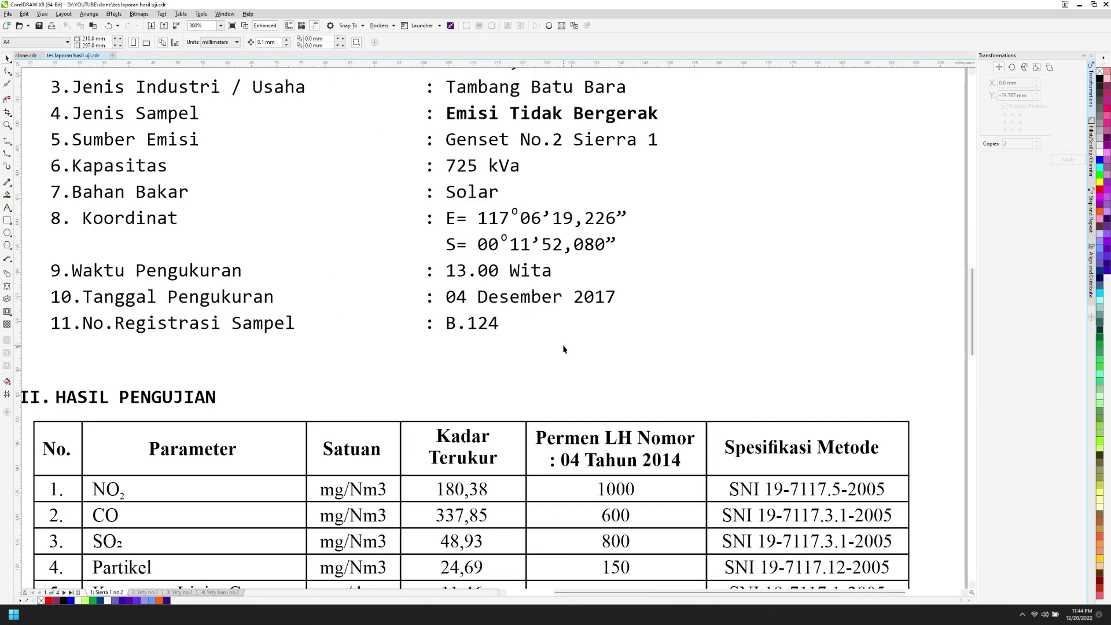
scroll(564, 349, "down", 1)
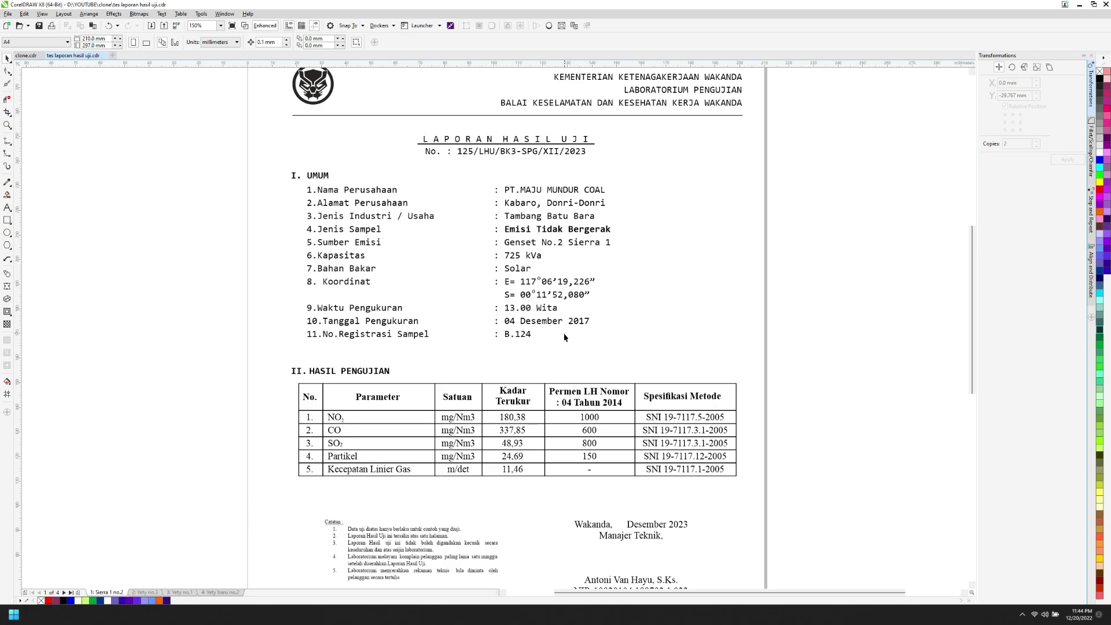
scroll(551, 331, "up", 1)
left_click(554, 318)
scroll(553, 319, "down", 1)
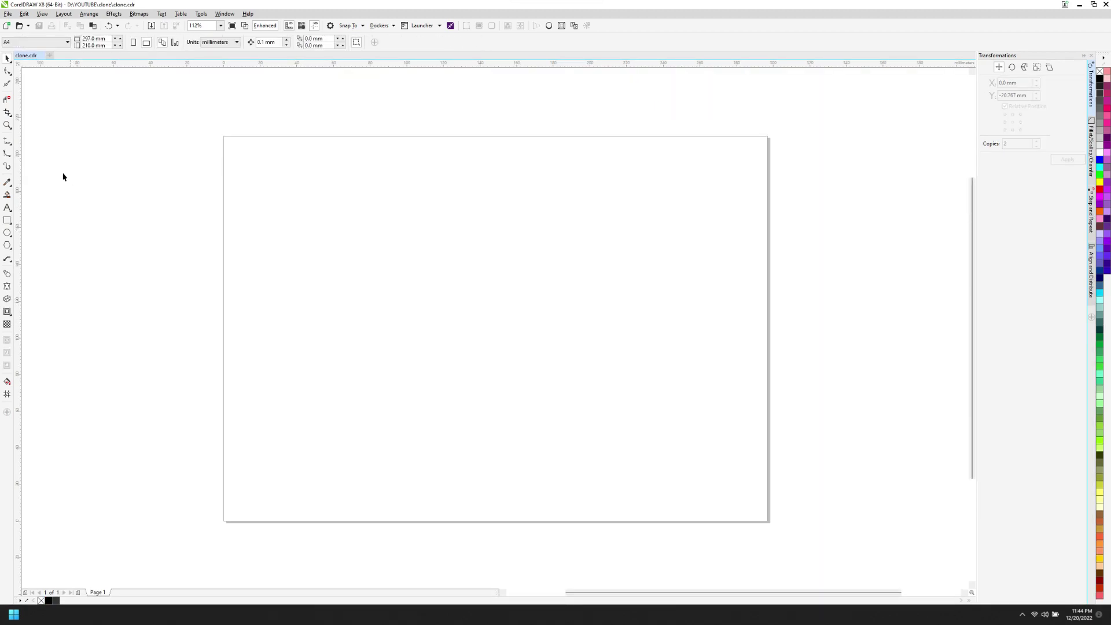
Draw a closed B-spline outline of a bat's wing and ear, about 188 by 114 mm, extending past the page's centre
left_click(7, 154)
left_click(483, 259)
left_click(472, 253)
left_click(461, 248)
left_click(459, 234)
left_click(467, 272)
left_click(465, 283)
left_click(440, 307)
left_click(411, 302)
left_click(394, 283)
left_click(390, 267)
left_click(367, 298)
left_click(301, 357)
left_click(250, 399)
left_click(286, 379)
left_click(329, 361)
left_click(377, 368)
left_click(398, 398)
left_click(410, 376)
left_click(437, 360)
left_click(457, 365)
left_click(478, 385)
left_click(492, 410)
left_click(509, 457)
left_click(588, 428)
left_click(625, 248)
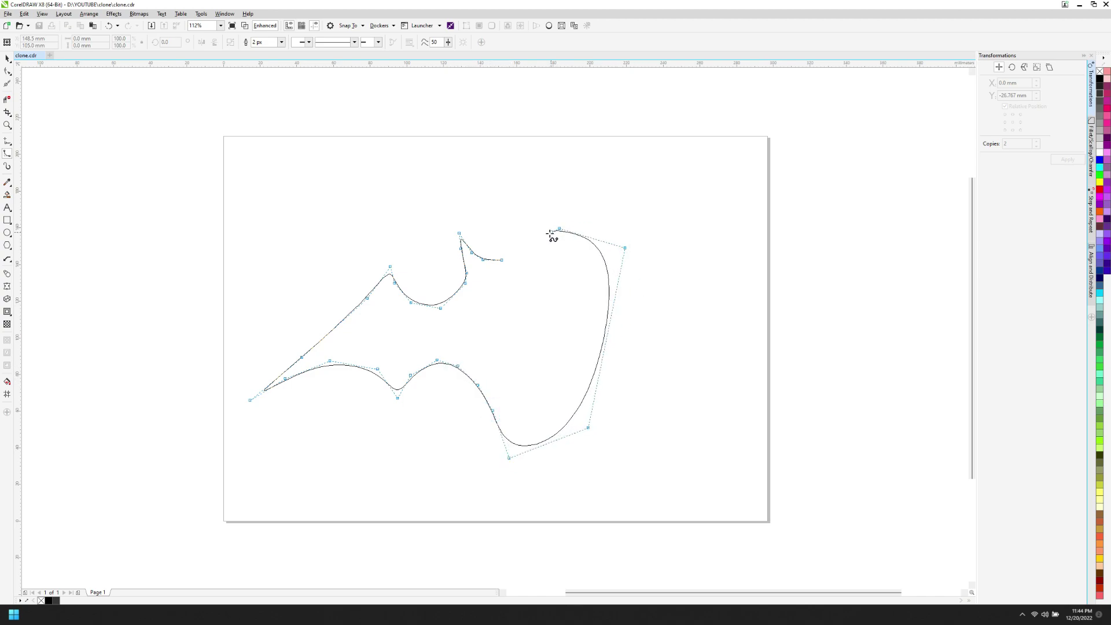
left_click(502, 260)
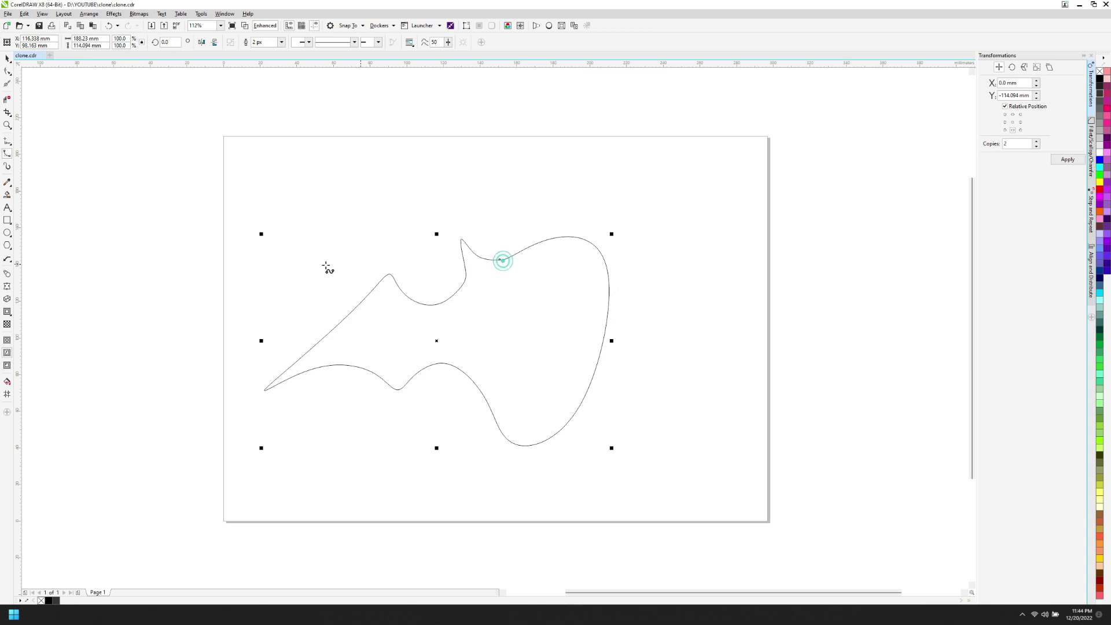
Draw a rectangle about 124 by 159 mm over the excess beyond the page's centre and subtract it from the bat curve
left_click(6, 223)
mouse_move(497, 220)
left_mouse_down()
mouse_move(704, 501)
mouse_move(727, 515)
left_mouse_up()
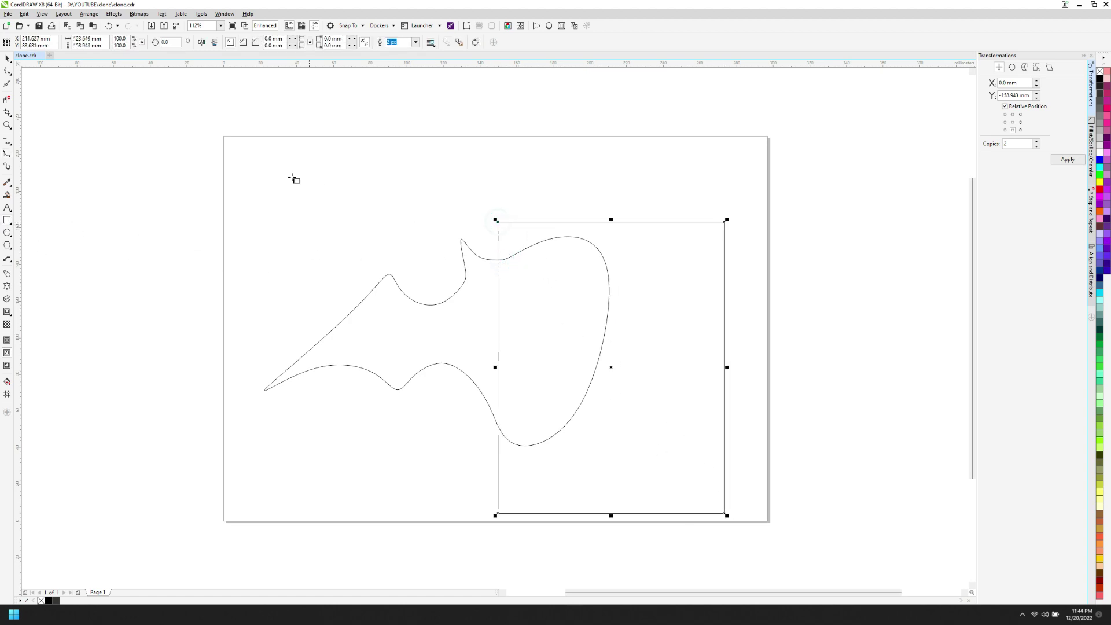
left_click(7, 59)
left_click(441, 331, "shift")
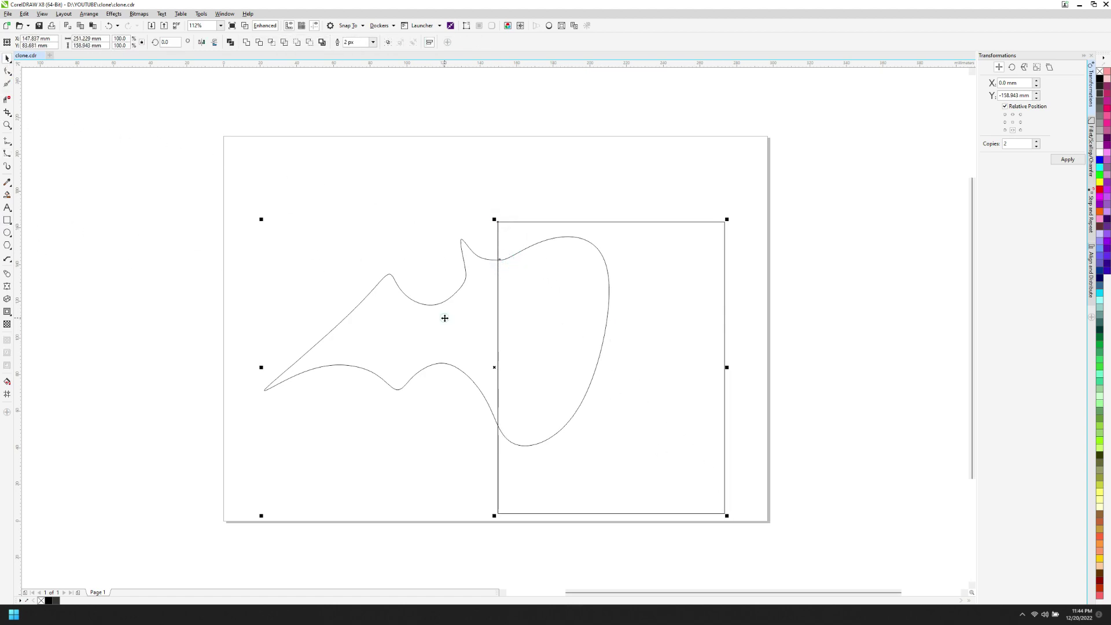
left_click(303, 42)
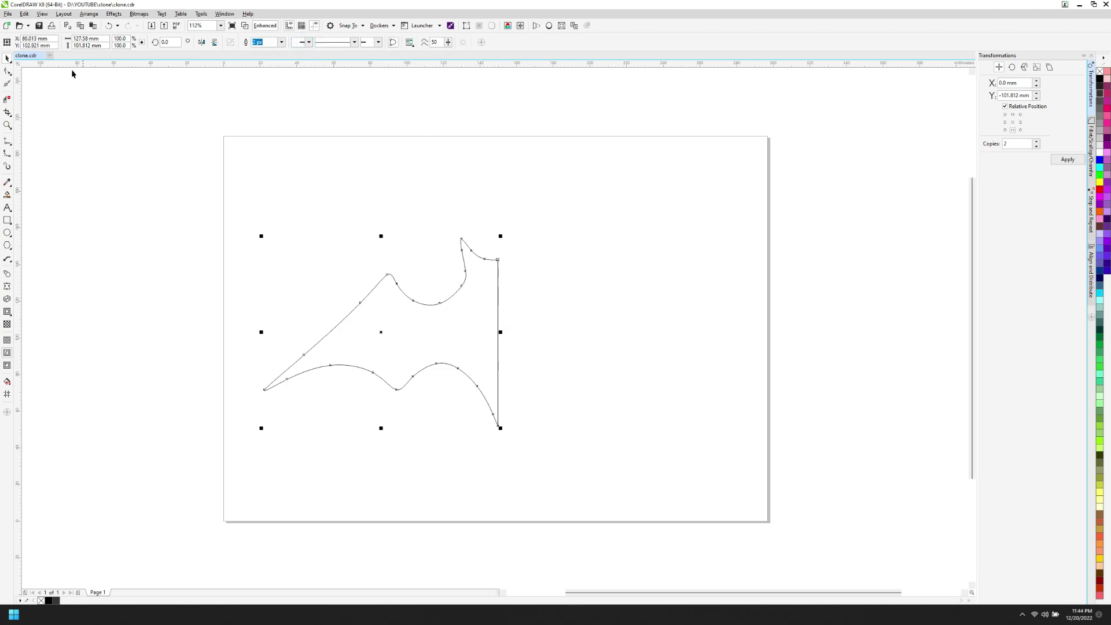
Clone the half bat and mirror the clone horizontally across its straight centre edge
left_click(24, 14)
left_click(51, 124)
left_click_drag(265, 334, 589, 330)
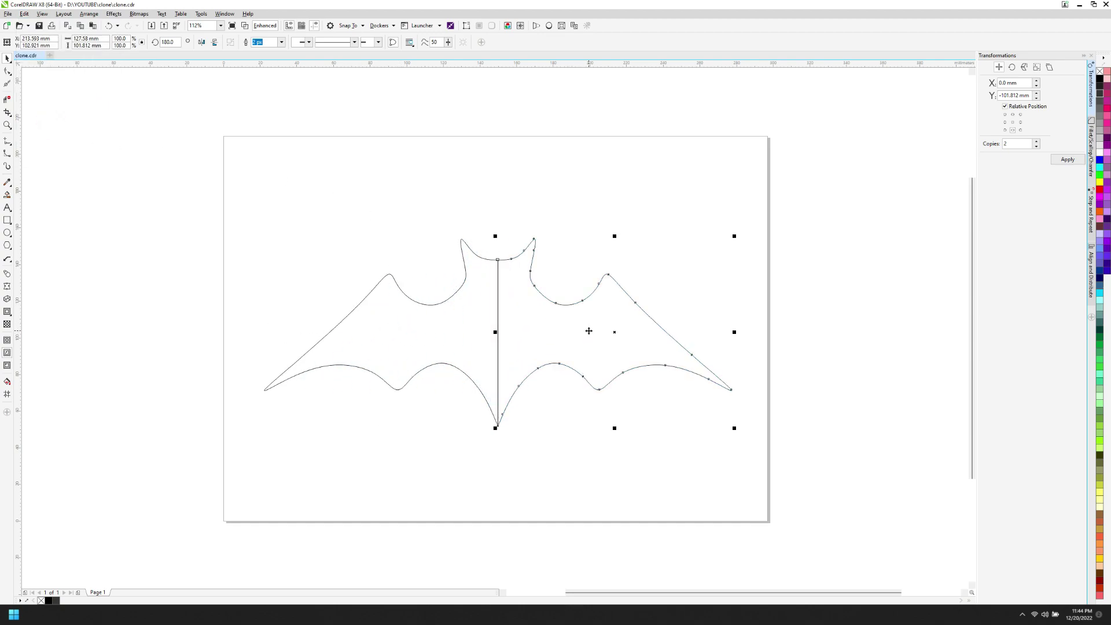
Fill the original left half with orange, change the fill to dark grey, and remove its outline
left_click(413, 328)
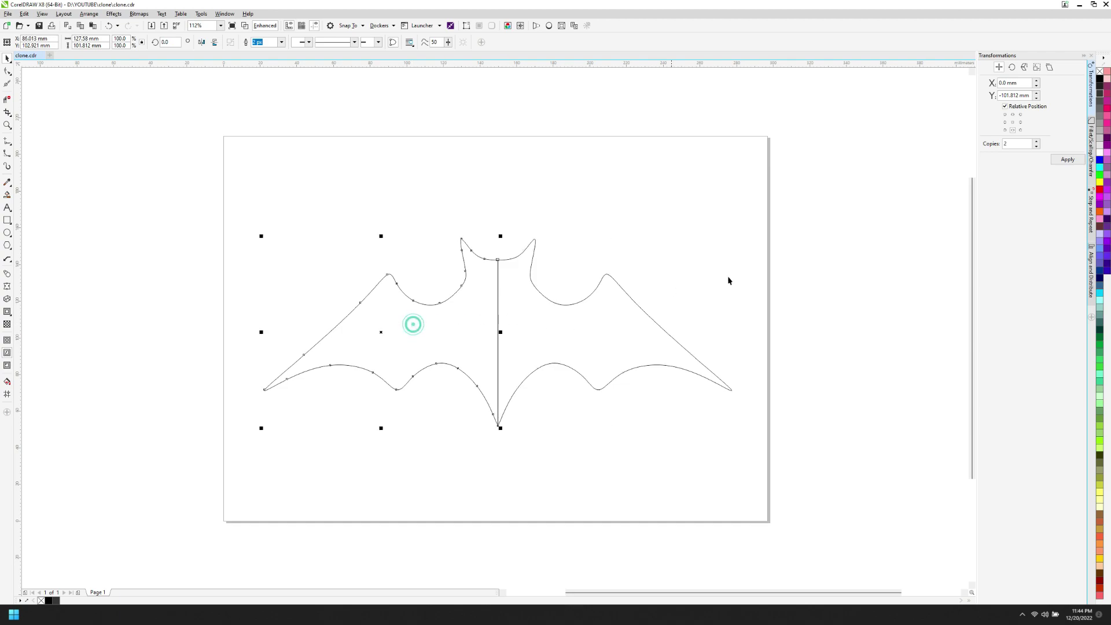
left_click(1102, 215)
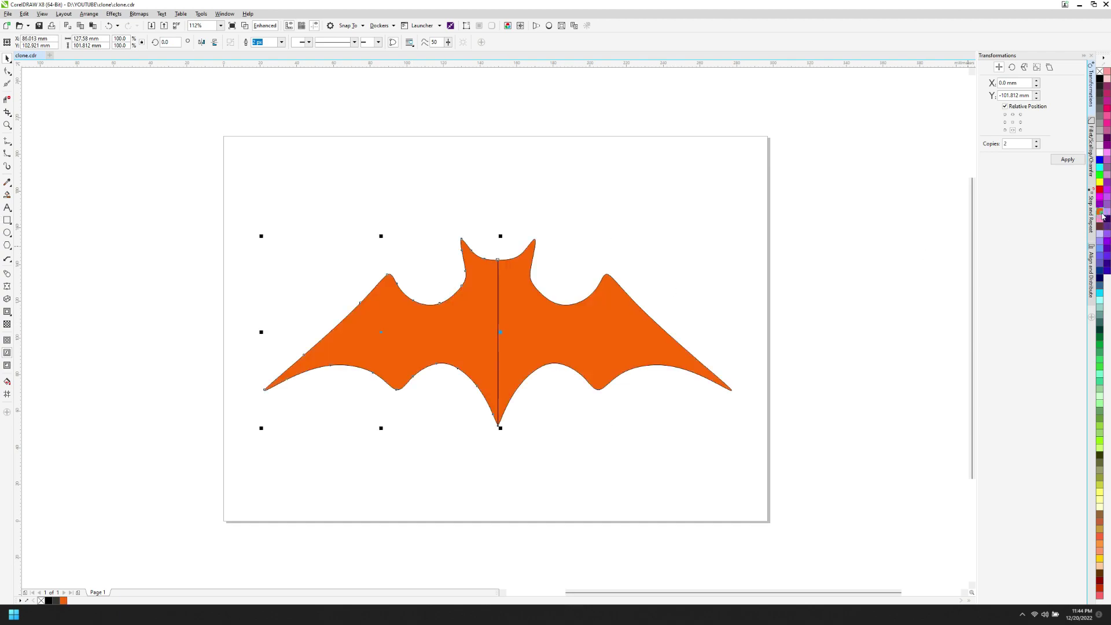
left_click(1099, 93)
right_click(1099, 71)
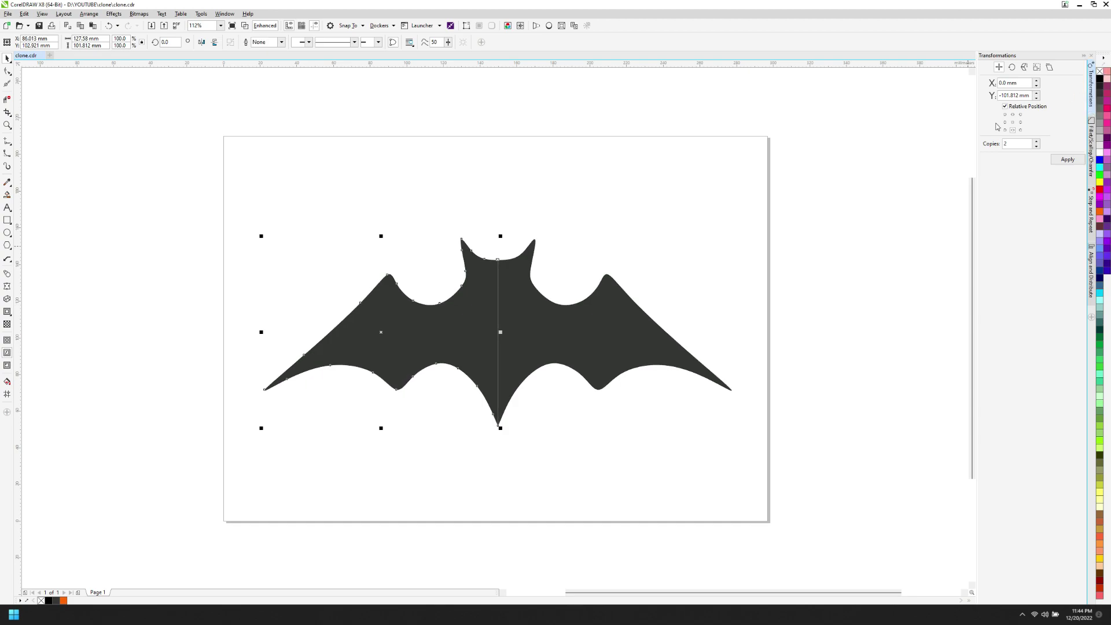
left_click(640, 253)
Sharpen the ear tip of the left bat half and delete the extra nodes along the ear's inner curve
scroll(497, 328, "up", 2)
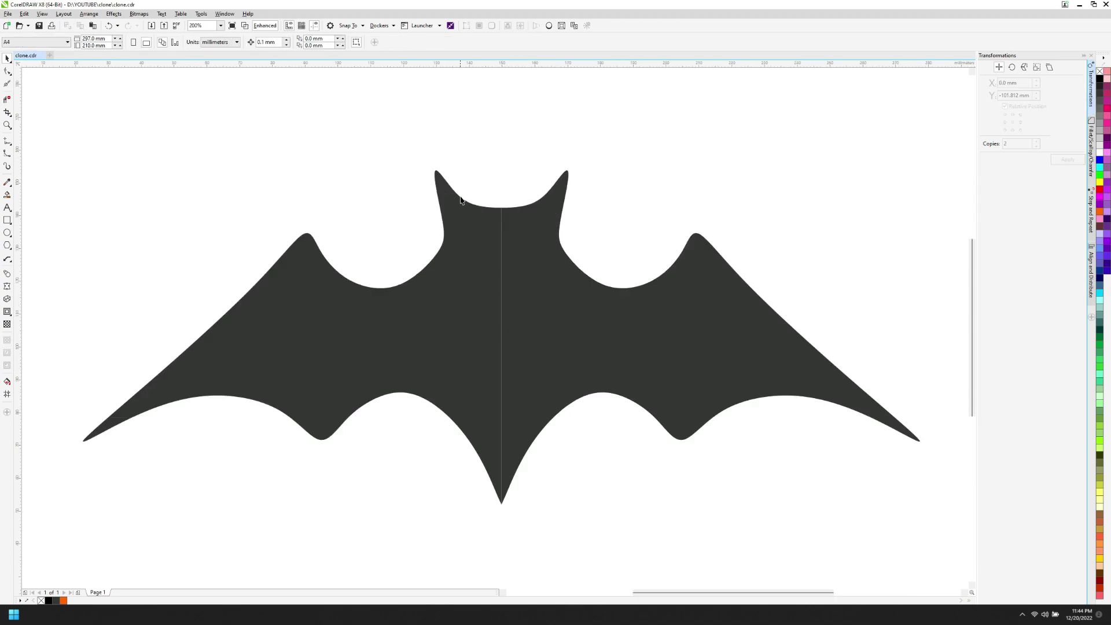
scroll(460, 199, "up", 2)
double_click(457, 214)
scroll(436, 161, "up", 2)
mouse_move(425, 164)
left_mouse_down()
mouse_move(449, 178)
mouse_move(405, 187)
left_mouse_up()
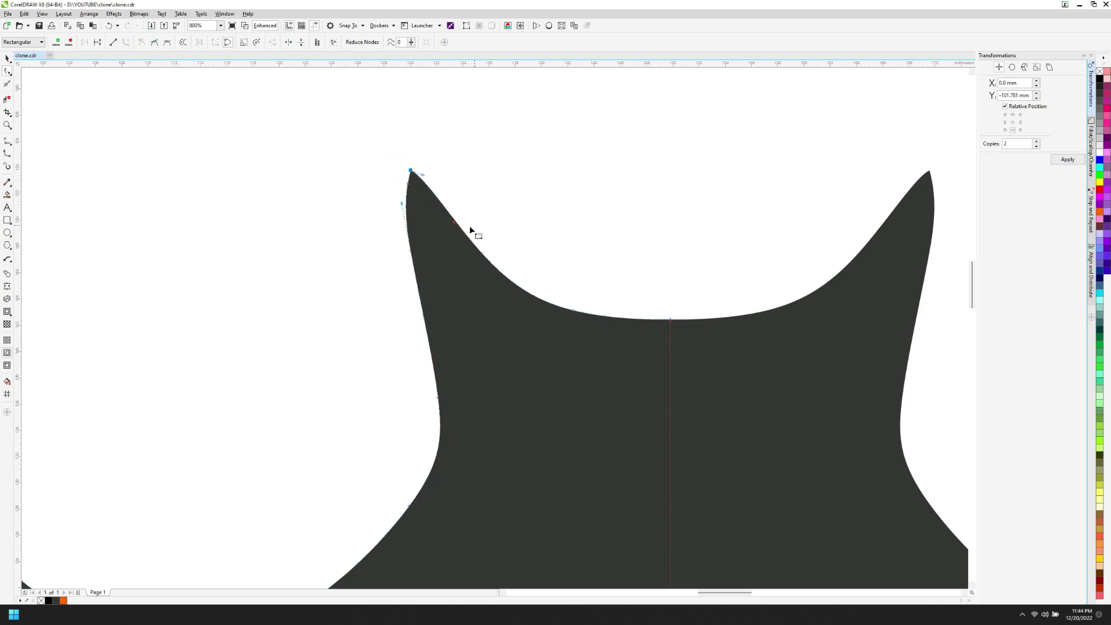
left_click_drag(451, 186, 538, 311)
key("Delete")
Simplify the ear's outer edge on the left half and bend its curve outward from the tip
left_click_drag(392, 154, 442, 180)
left_click_drag(364, 236, 438, 385)
left_click(394, 156)
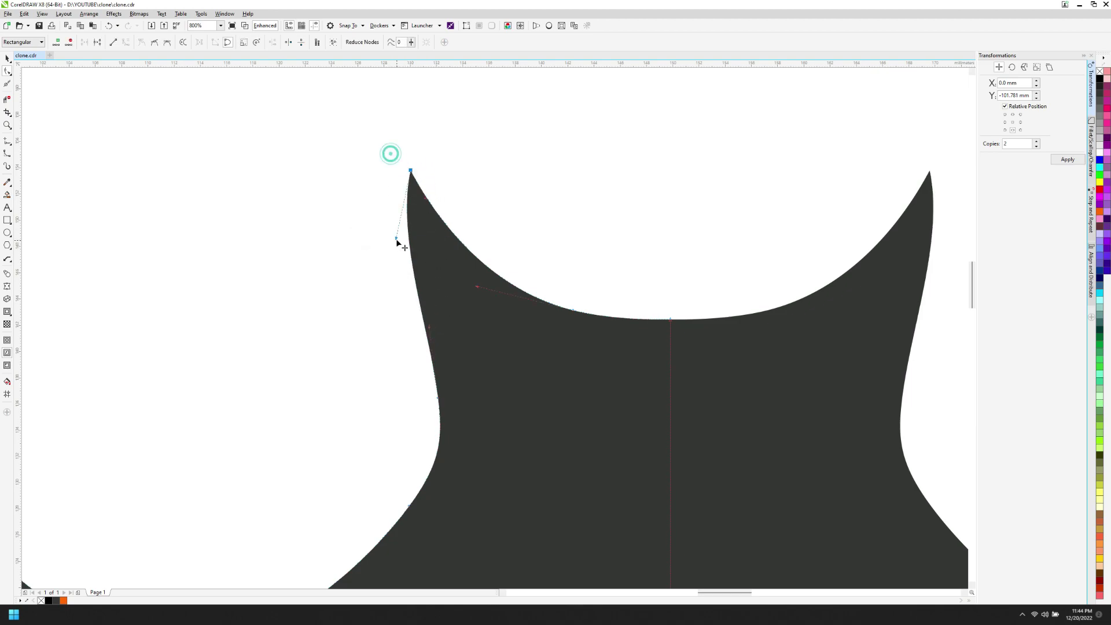
left_click_drag(387, 254, 371, 278)
Reshape the left wing with sharp upper and lower points and smooth curves between them, and finish node editing
scroll(535, 240, "down", 2)
left_click(321, 229)
left_click(390, 270)
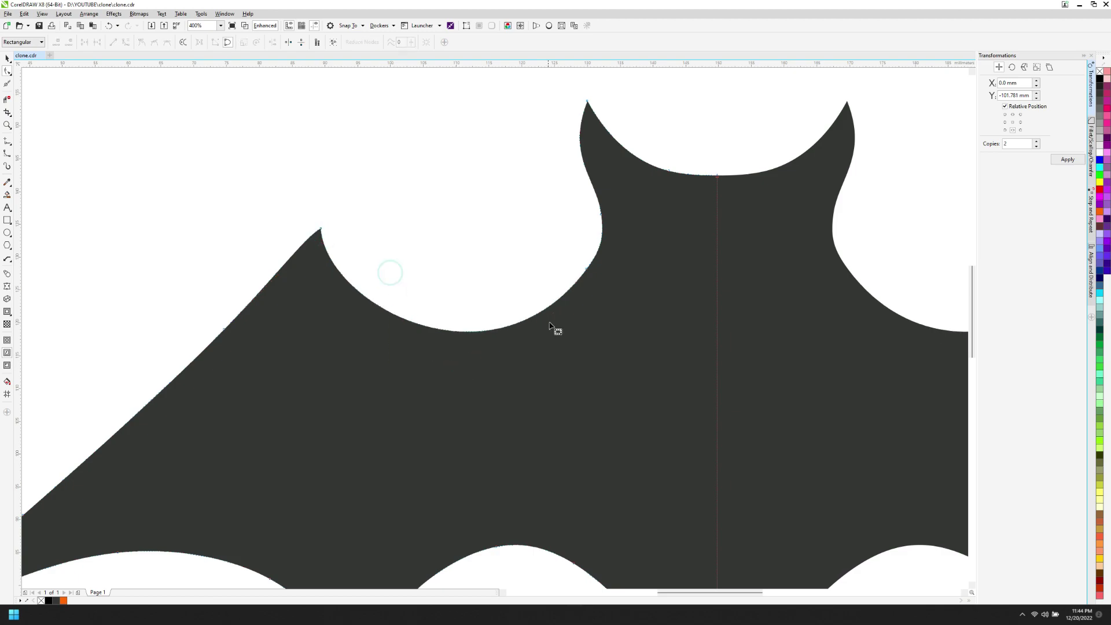
scroll(441, 270, "down", 4)
scroll(442, 270, "up", 2)
left_click(298, 412)
scroll(437, 320, "up", 2)
scroll(555, 359, "down", 4)
scroll(550, 293, "up", 2)
key("space")
scroll(550, 292, "down", 2)
left_click(542, 291, "shift")
scroll(532, 282, "up", 2)
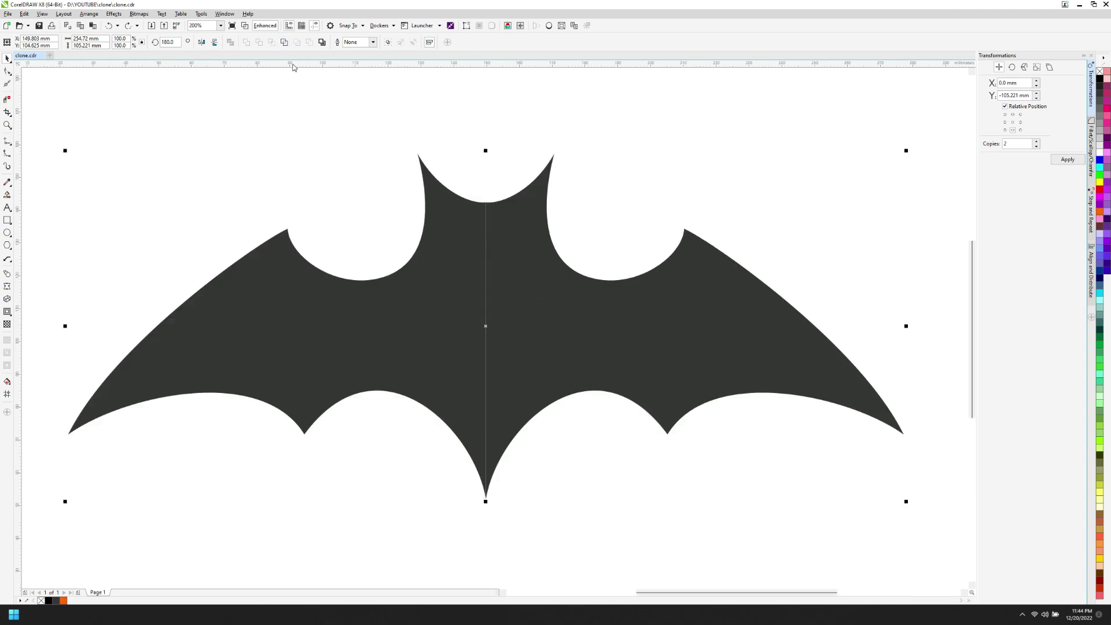
scroll(477, 227, "down", 2)
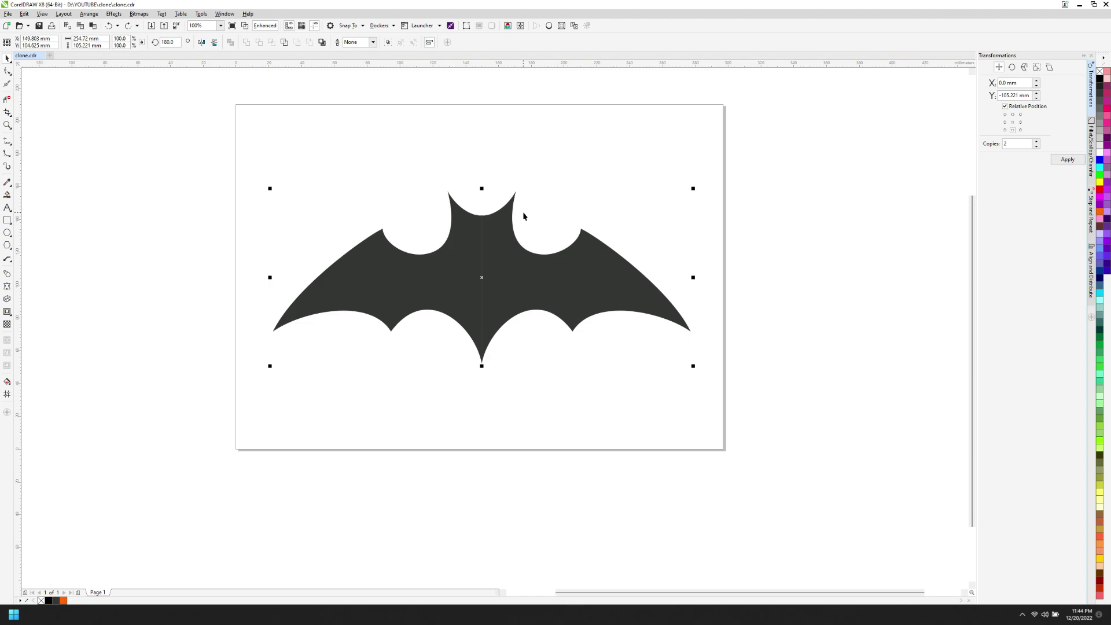
left_click(531, 236)
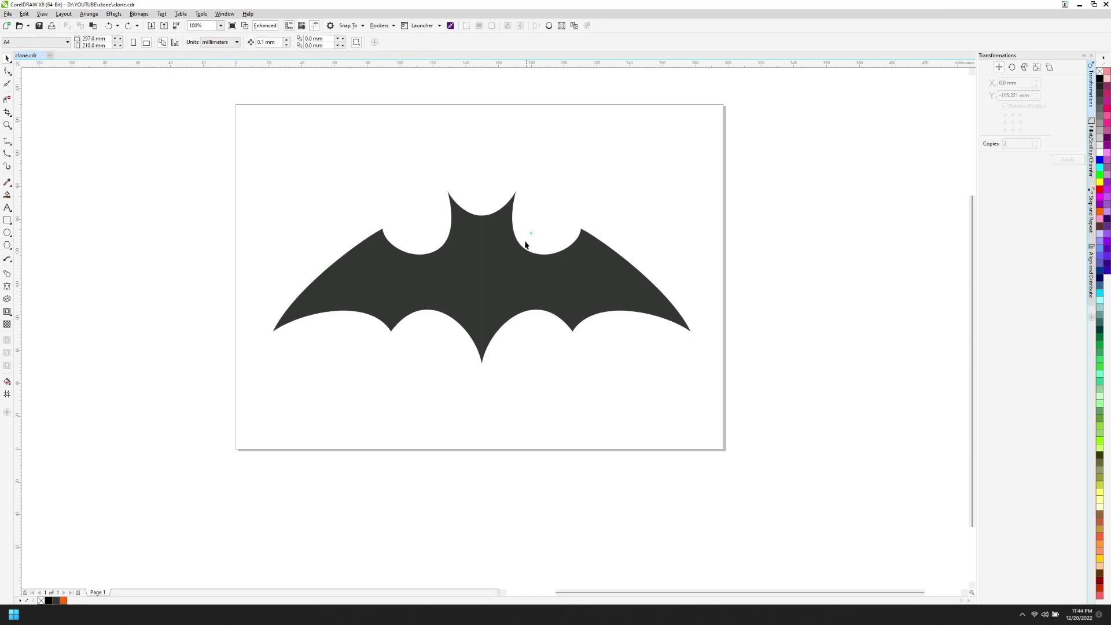
Break apart the two selected bat halves and weld them into a single shape
left_click(462, 263)
left_click(503, 265, "shift")
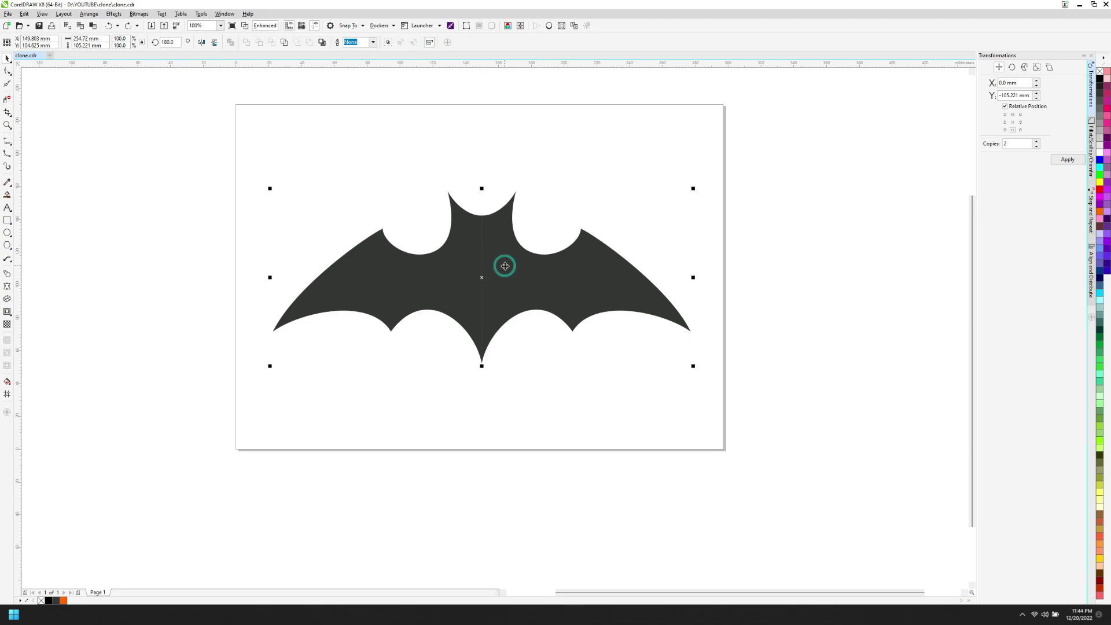
key("ctrl+k")
scroll(488, 228, "up", 1)
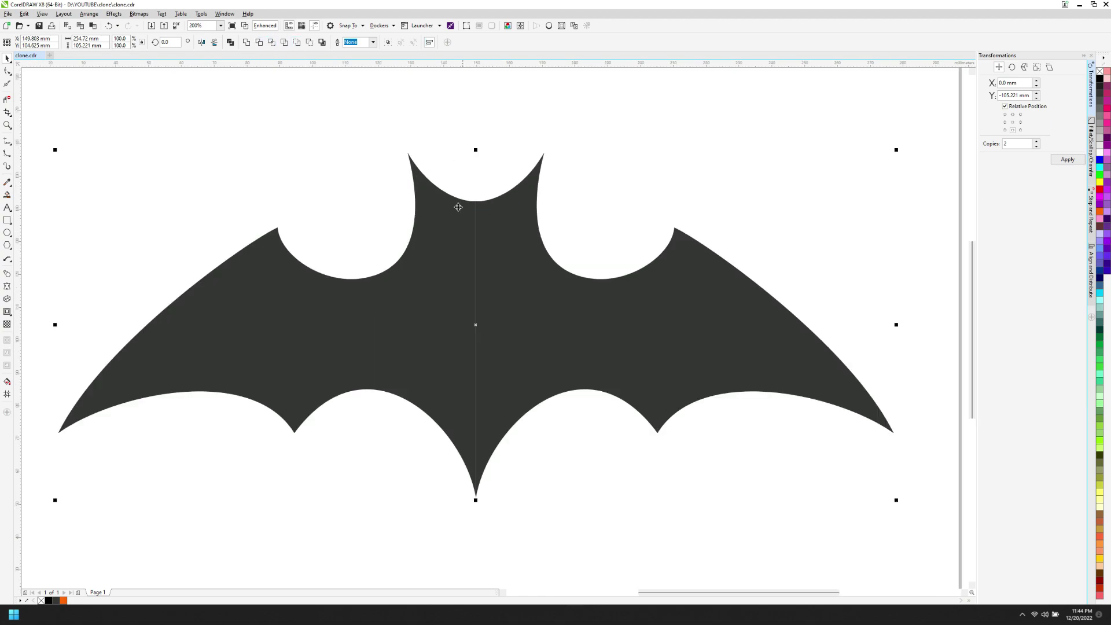
left_click(248, 43)
Examine the nodes of the welded bat outline around the former centre seam, and review the whole shape on the page
key("F10")
left_click(495, 241)
scroll(483, 190, "up", 1)
scroll(460, 222, "down", 1)
scroll(499, 239, "down", 1)
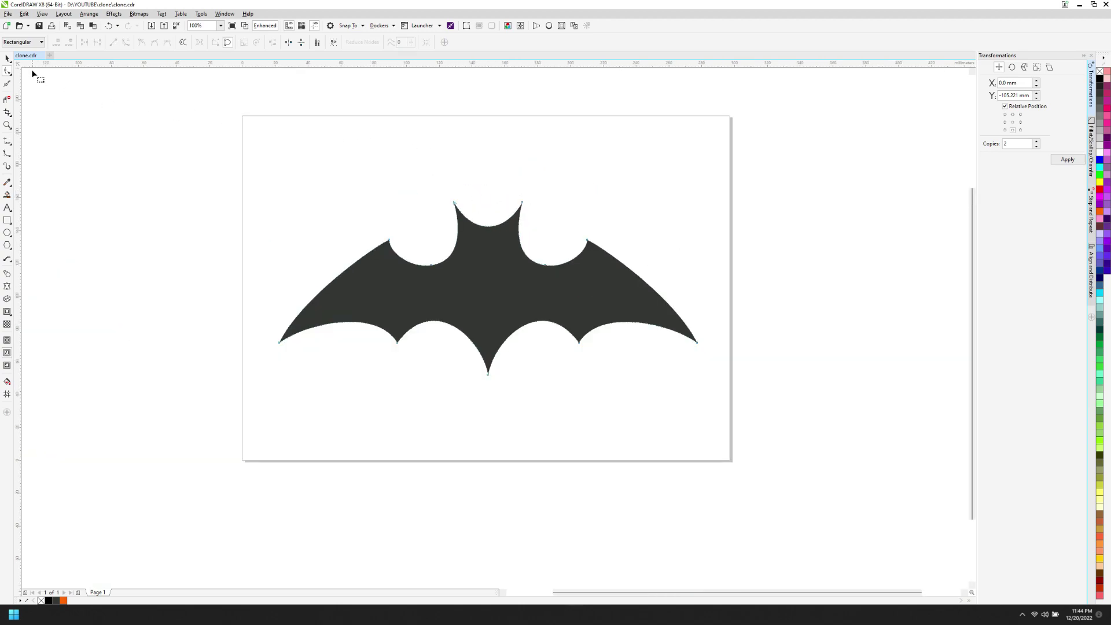
left_click(6, 58)
left_click(149, 164)
scroll(550, 309, "down", 1)
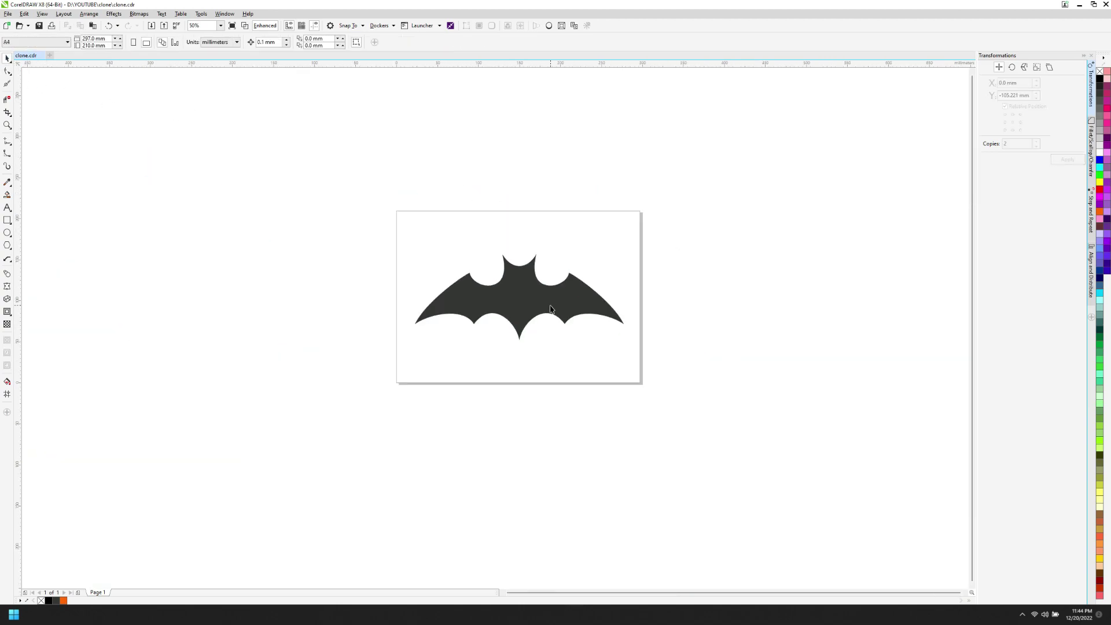